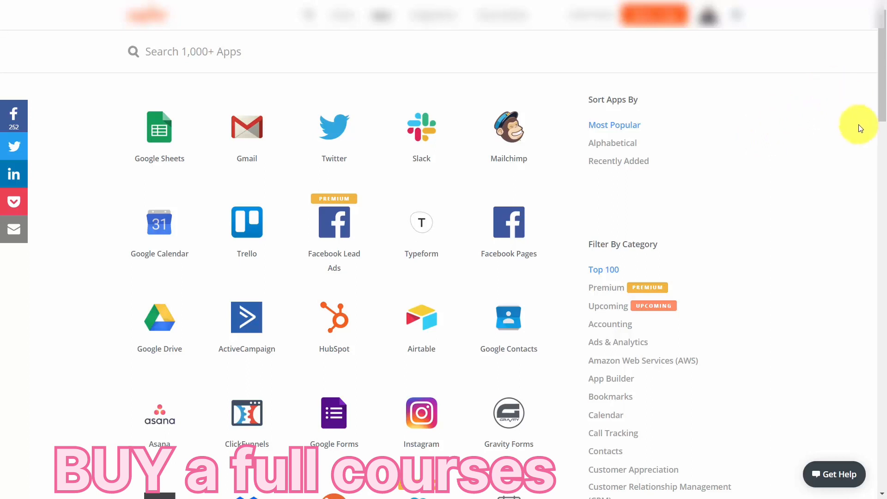
Find the Stripe and GetResponse integration and start a new zap connecting the two apps.
{"action": "left_click", "coordinate": [329, 56]}
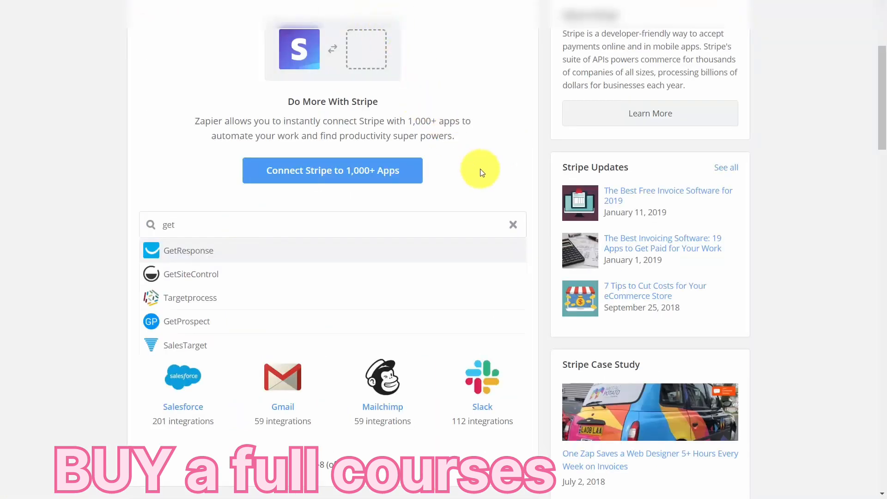
{"action": "left_click", "coordinate": [741, 260]}
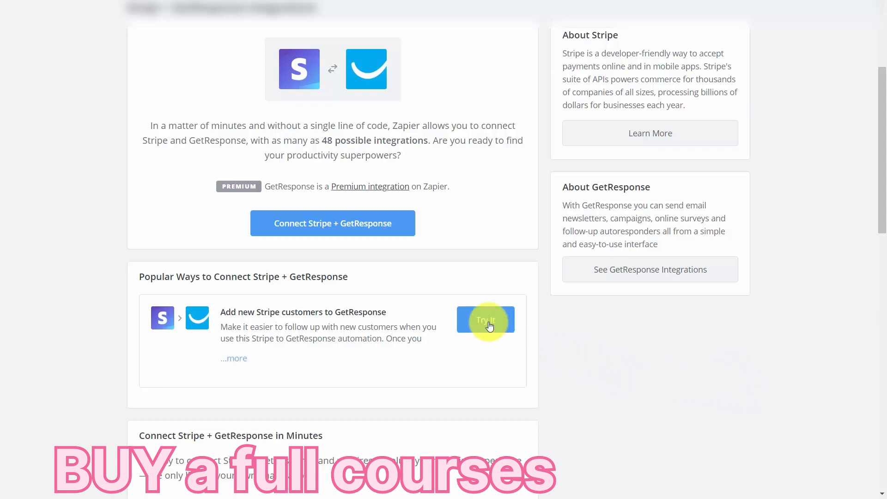
{"action": "left_click", "coordinate": [383, 215]}
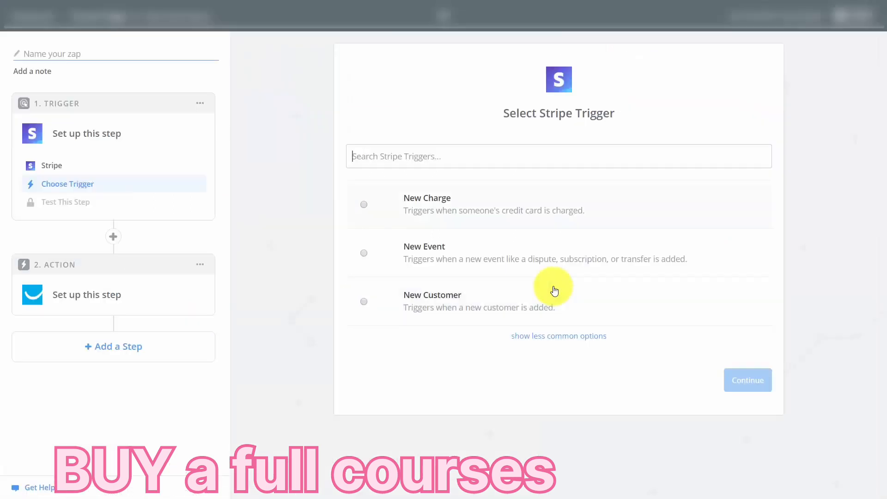
Choose New Charge as the Stripe trigger and test and save the connected Stripe account.
{"action": "left_click", "coordinate": [365, 205]}
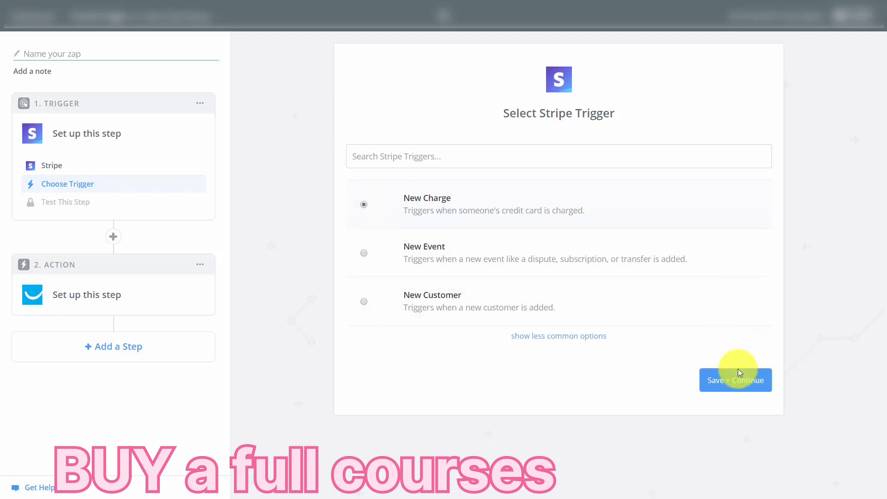
{"action": "left_click", "coordinate": [743, 381]}
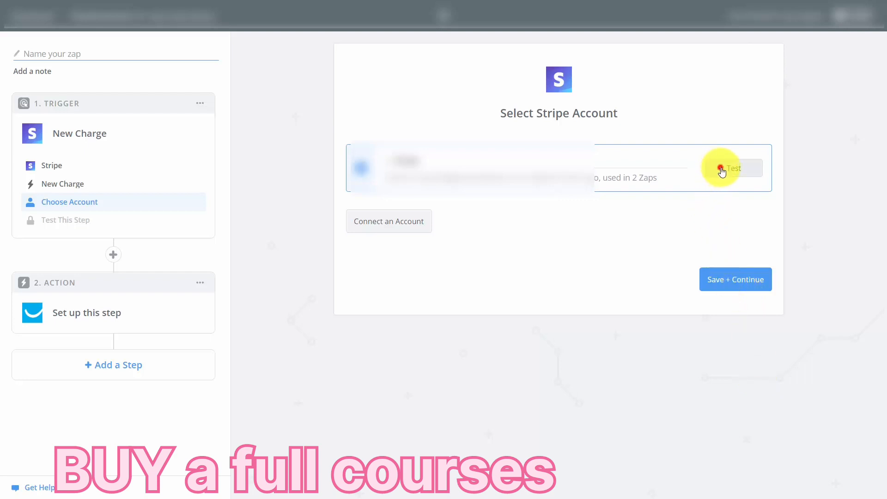
{"action": "left_click", "coordinate": [719, 170]}
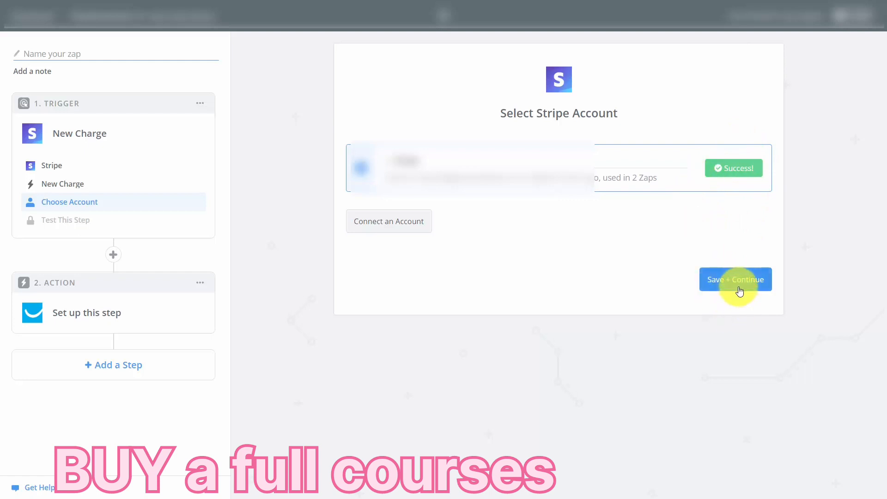
{"action": "left_click", "coordinate": [737, 286]}
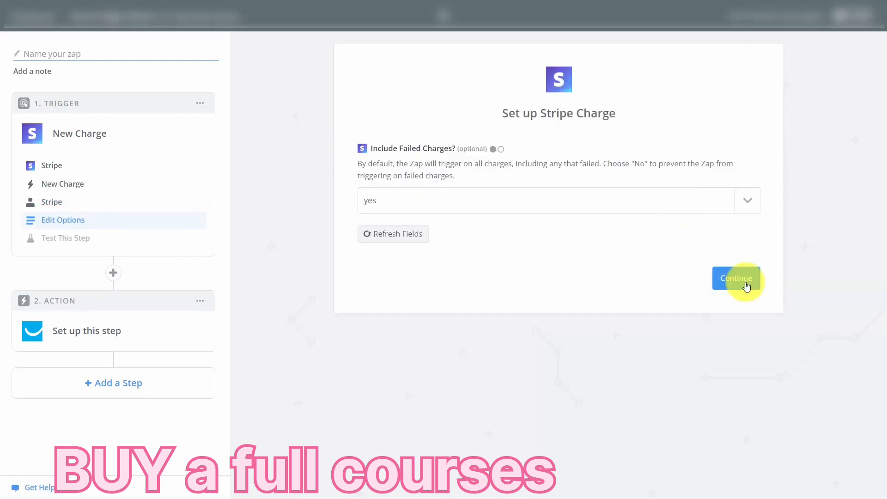
Set Include Failed Charges to no and use Charge A as the trigger's sample.
{"action": "left_click", "coordinate": [756, 208]}
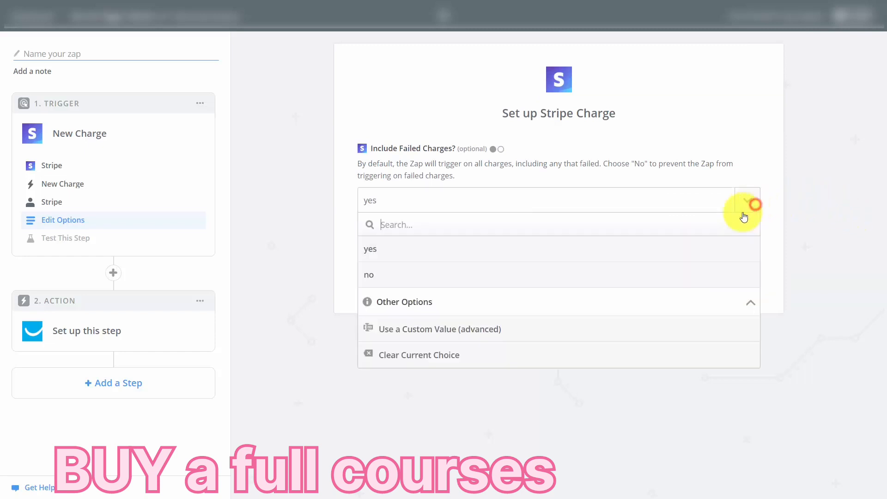
{"action": "left_click", "coordinate": [674, 269]}
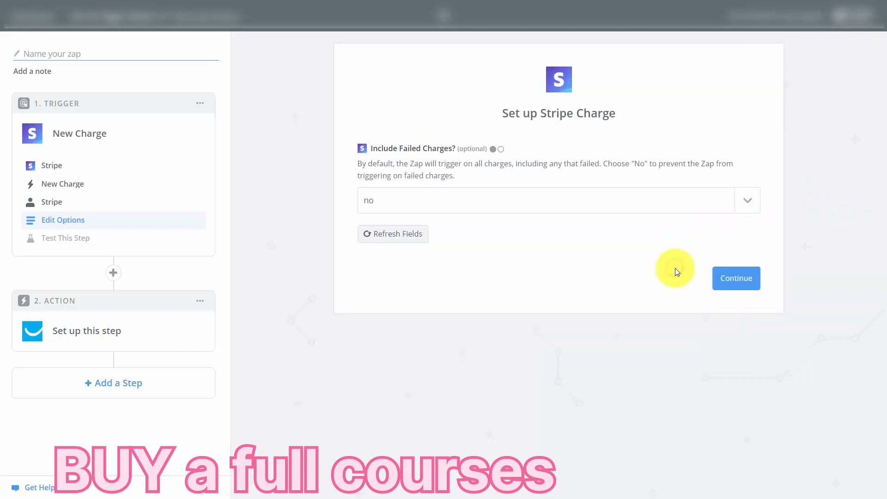
{"action": "left_click", "coordinate": [734, 283]}
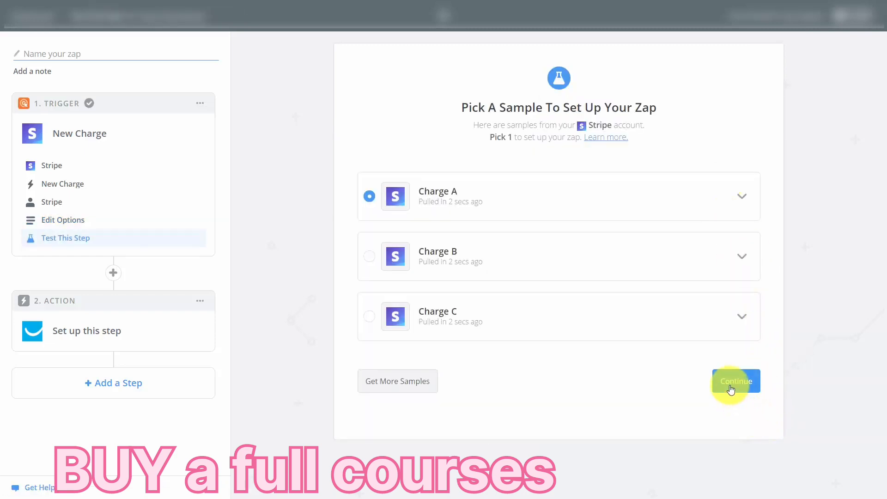
{"action": "left_click", "coordinate": [731, 386]}
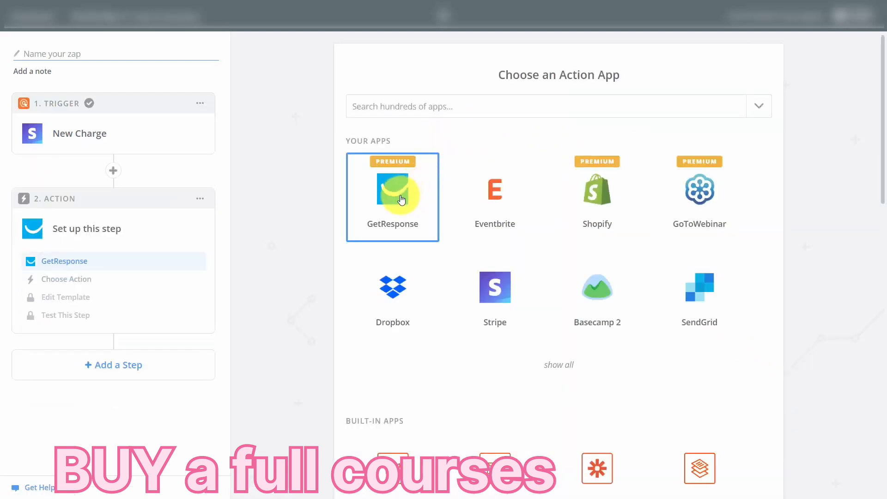
Set up GetResponse's Create Contact as the action and complete it by sending a test contact to GetResponse.
{"action": "left_click", "coordinate": [400, 198]}
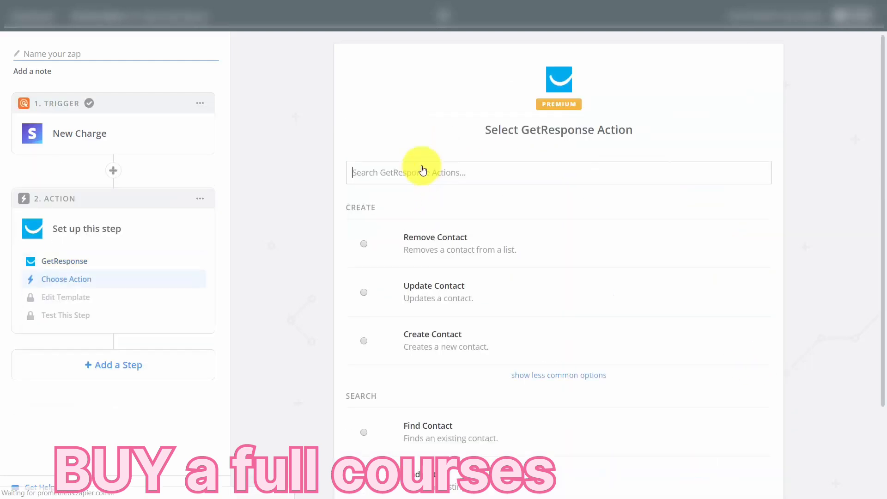
{"action": "left_click", "coordinate": [423, 166]}
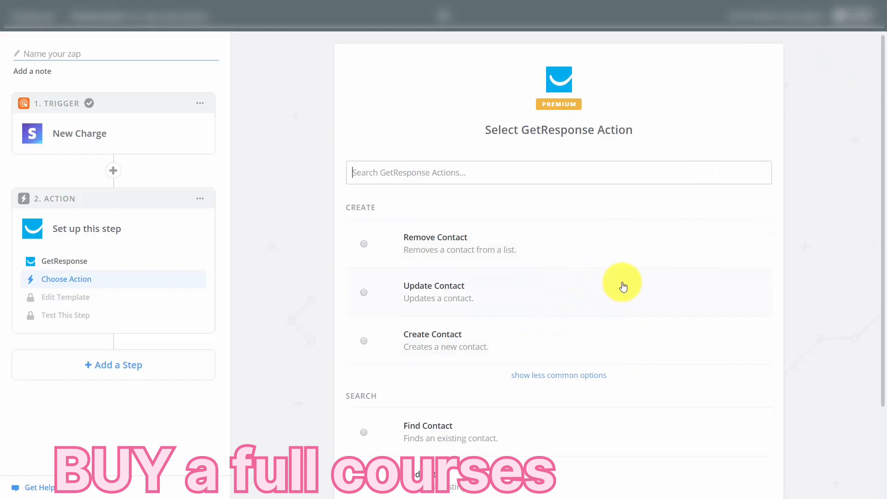
{"action": "left_click", "coordinate": [677, 340]}
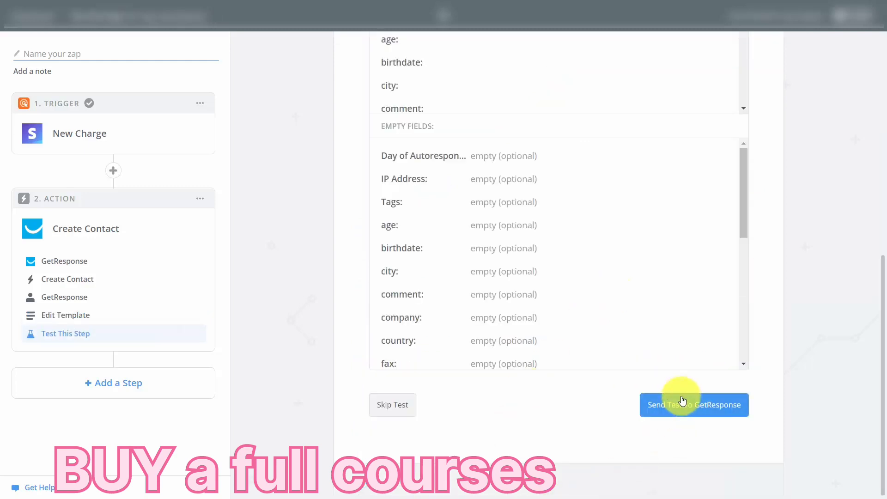
{"action": "left_click", "coordinate": [683, 405]}
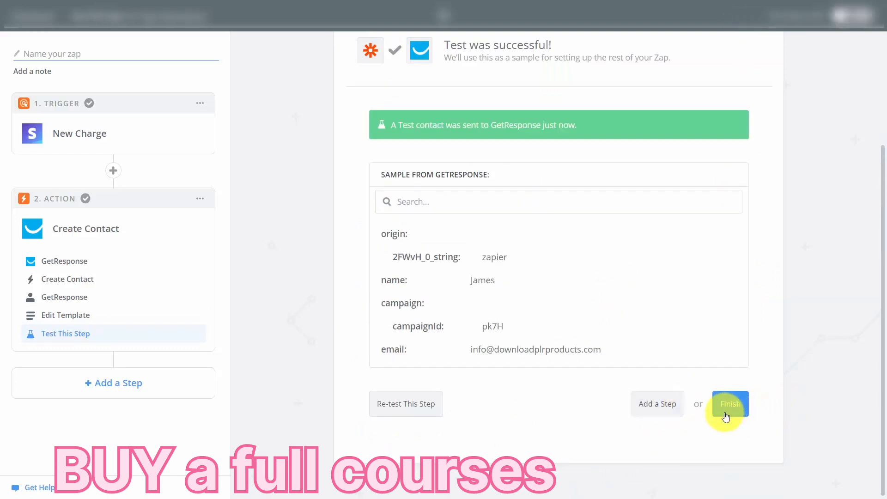
{"action": "left_click", "coordinate": [726, 417]}
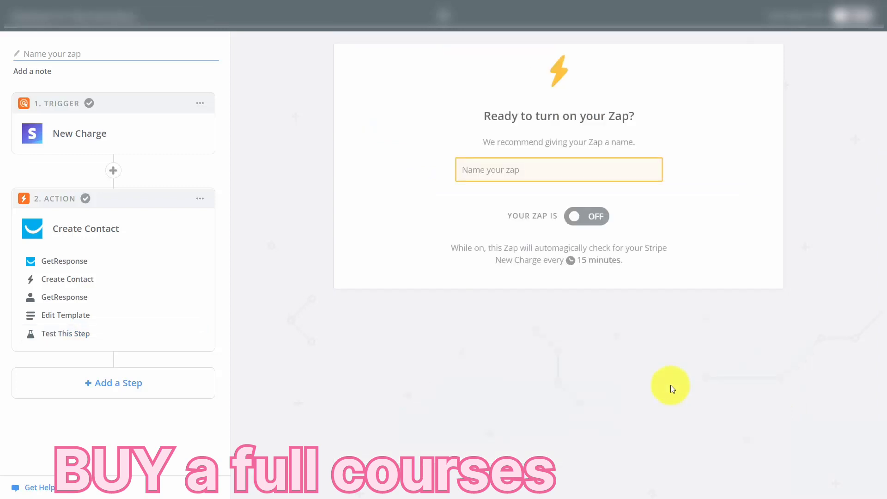
Name the zap "Stripe to Getresponse" and turn it on.
{"action": "left_click", "coordinate": [527, 164]}
{"action": "type", "text": "Stripe to Getresponse"}
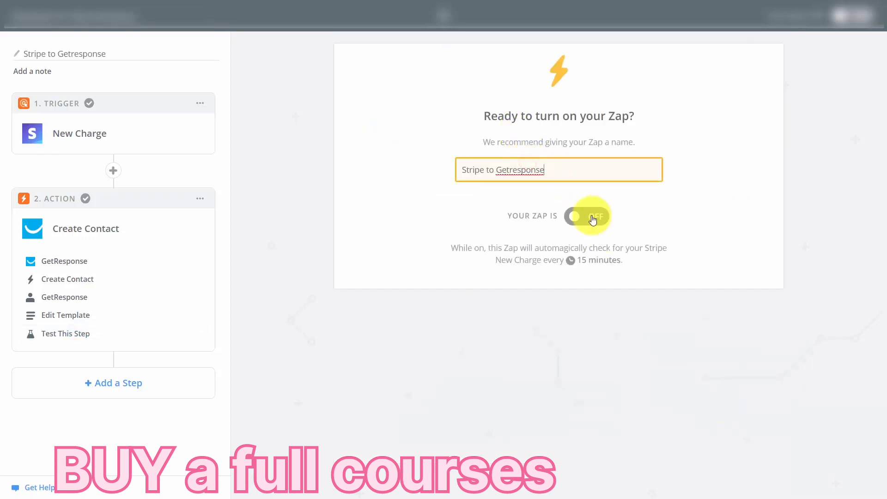
{"action": "left_click", "coordinate": [587, 218]}
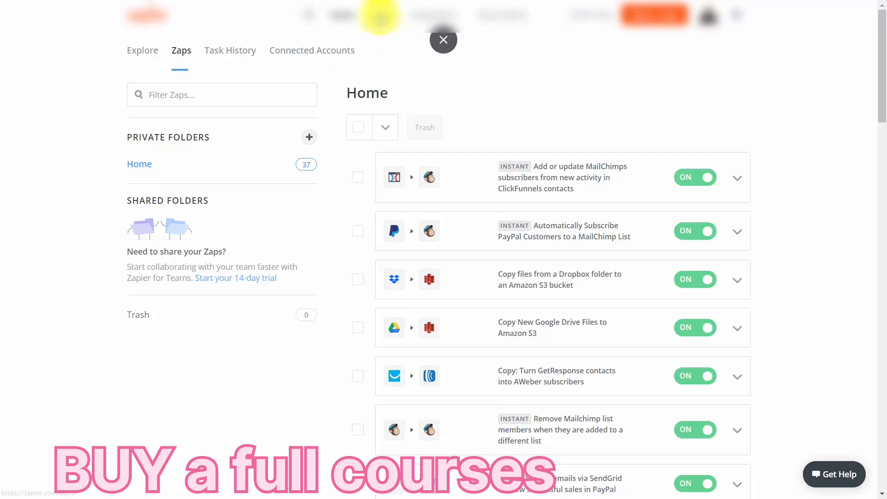
Go to the app directory's Stripe integrations and open the pairing with GoToMeeting, searching for "gotomeet".
{"action": "left_click", "coordinate": [384, 16]}
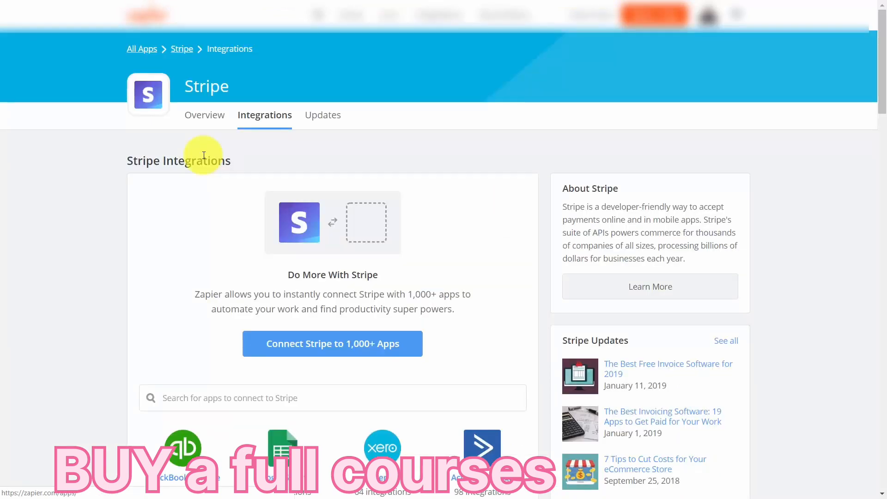
{"action": "scroll", "coordinate": [405, 148], "scroll_direction": "down", "scroll_amount": 3}
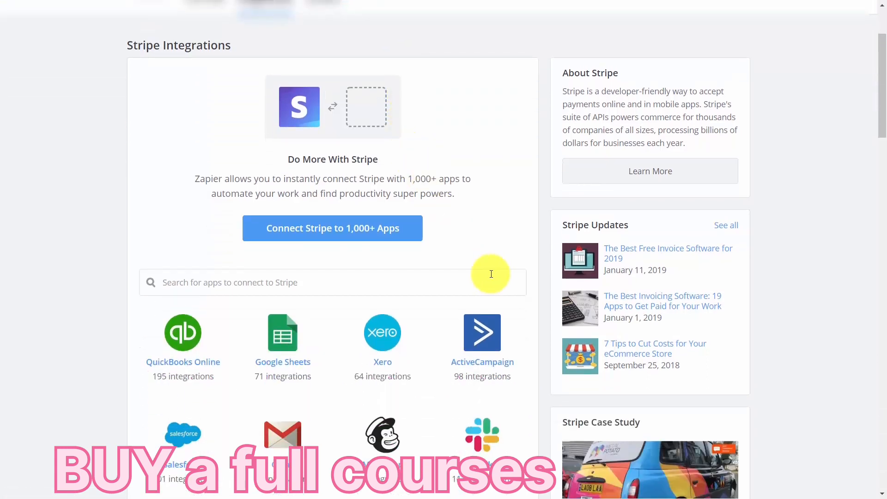
{"action": "left_click", "coordinate": [353, 288]}
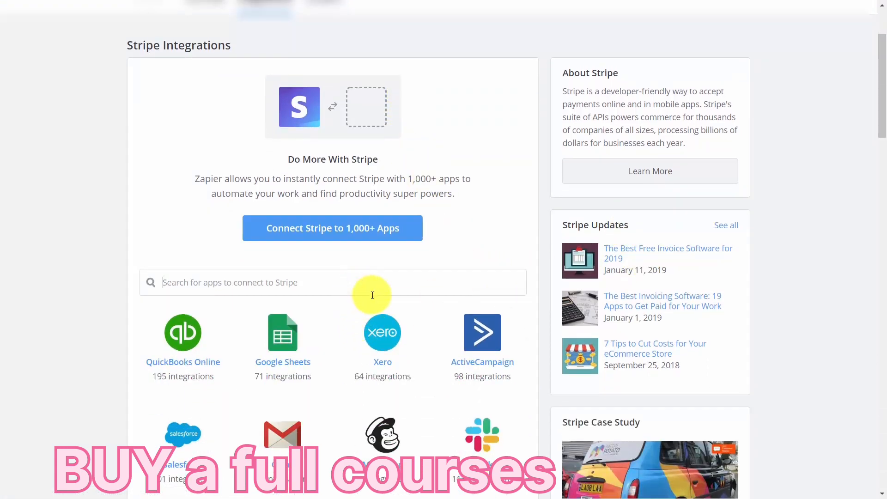
{"action": "type", "text": "gotomeet"}
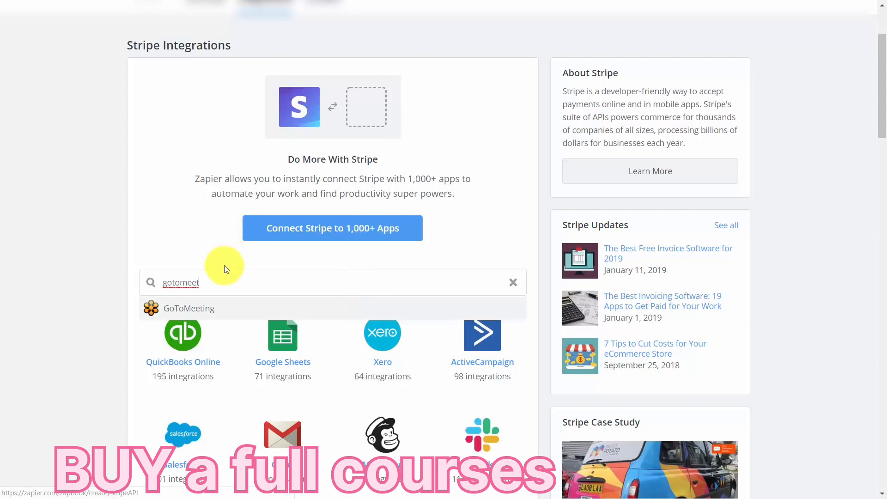
{"action": "left_click", "coordinate": [210, 314]}
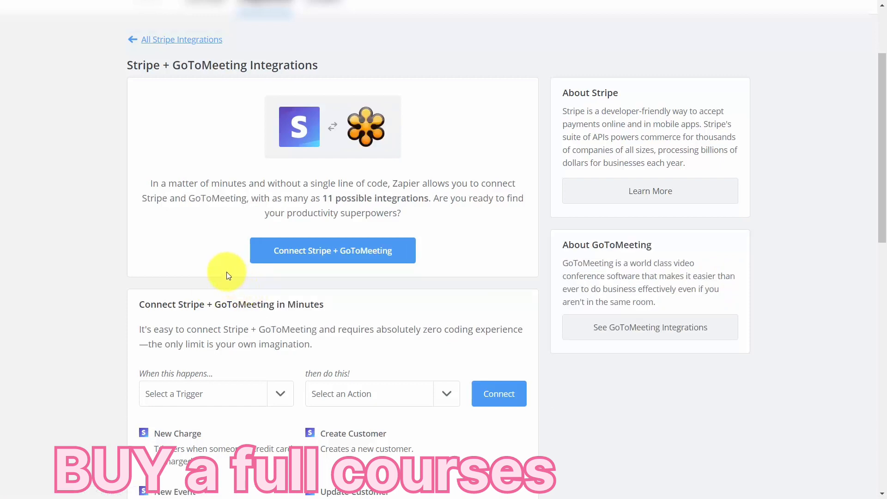
Start a Stripe and GoToMeeting zap with New Charge as the trigger and Create Meeting as the action.
{"action": "scroll", "coordinate": [227, 276], "scroll_direction": "down", "scroll_amount": 3}
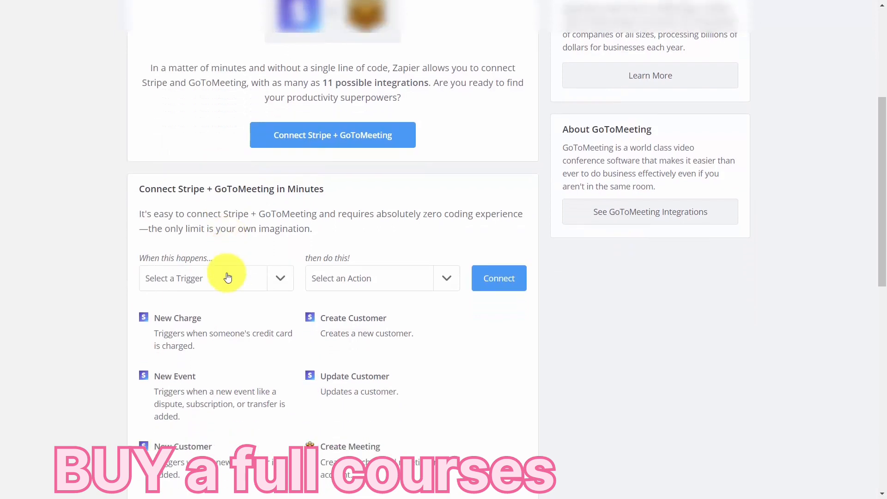
{"action": "left_click", "coordinate": [279, 279]}
{"action": "left_click", "coordinate": [208, 313]}
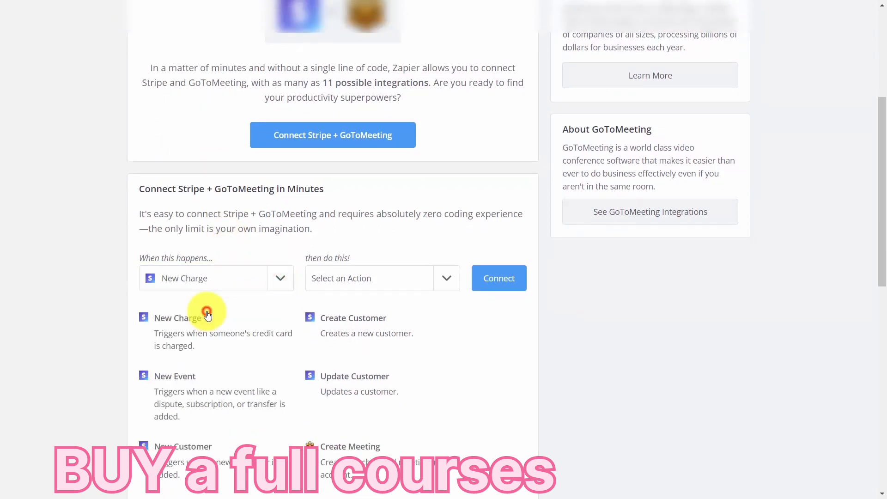
{"action": "left_click", "coordinate": [444, 279]}
{"action": "left_click", "coordinate": [352, 354]}
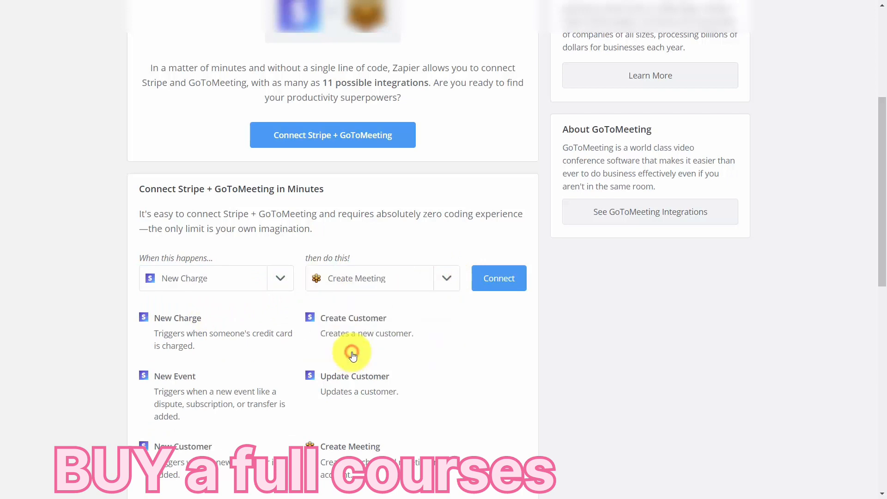
{"action": "left_click", "coordinate": [496, 291]}
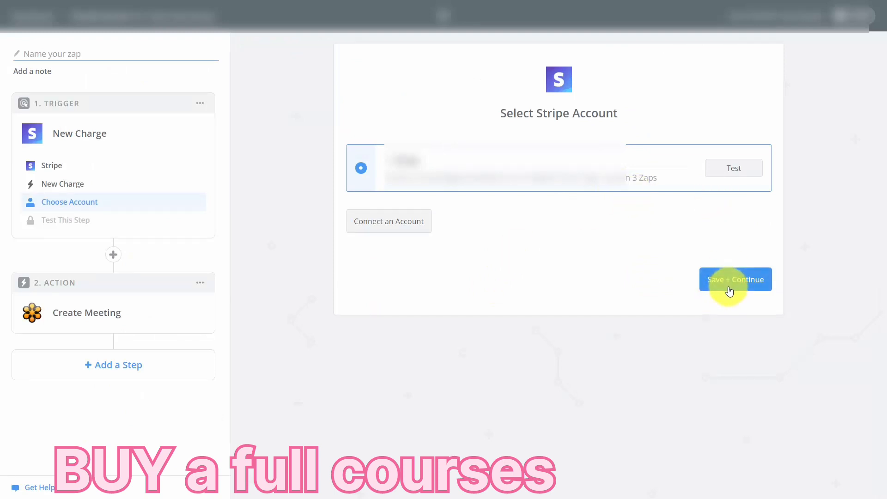
Keep the connected Stripe account, exclude failed charges from the trigger, and use Charge A as the sample.
{"action": "left_click", "coordinate": [729, 289]}
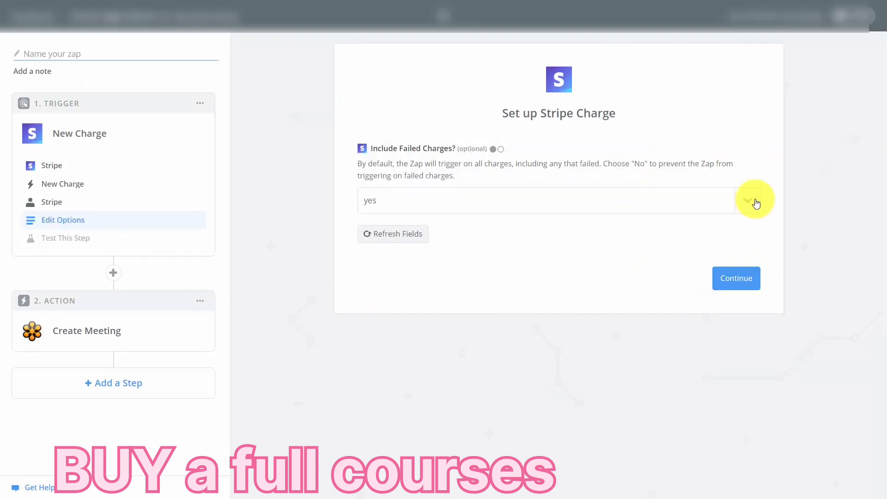
{"action": "left_click", "coordinate": [752, 200]}
{"action": "left_click", "coordinate": [506, 282]}
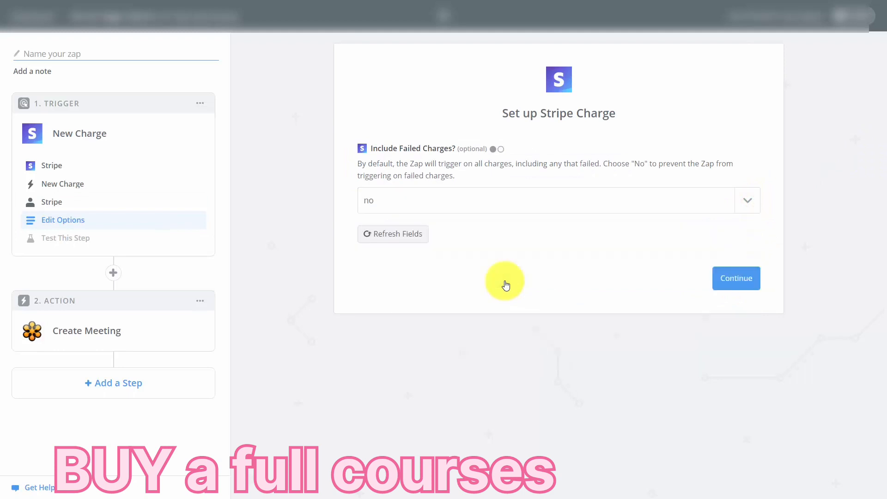
{"action": "left_click", "coordinate": [727, 278]}
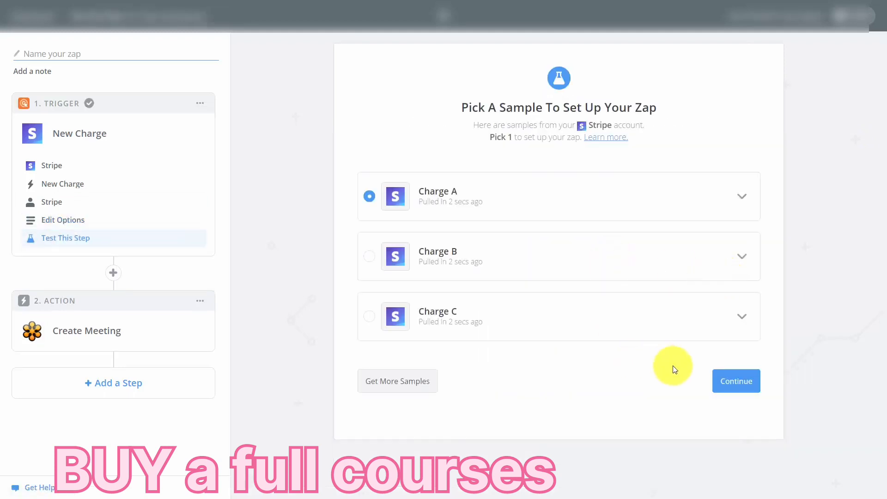
{"action": "left_click", "coordinate": [733, 378]}
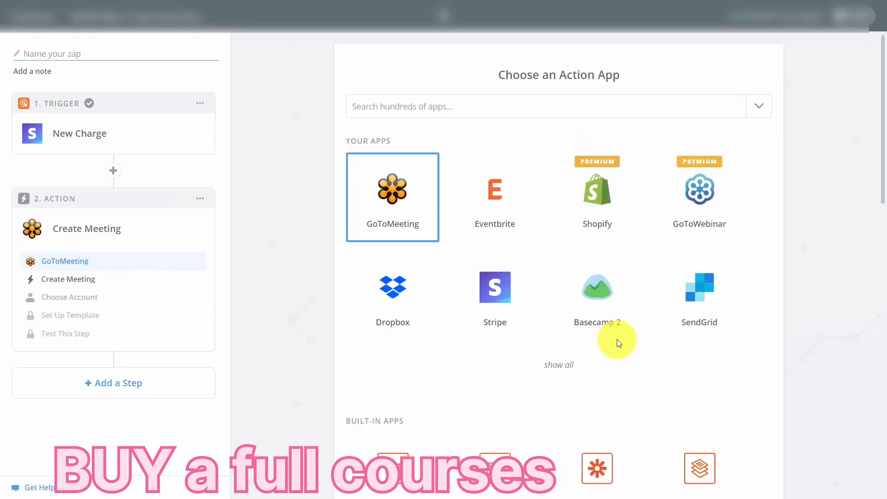
Confirm GoToMeeting's Create Meeting action and connect and test a GoToMeeting account for it.
{"action": "left_click", "coordinate": [386, 198]}
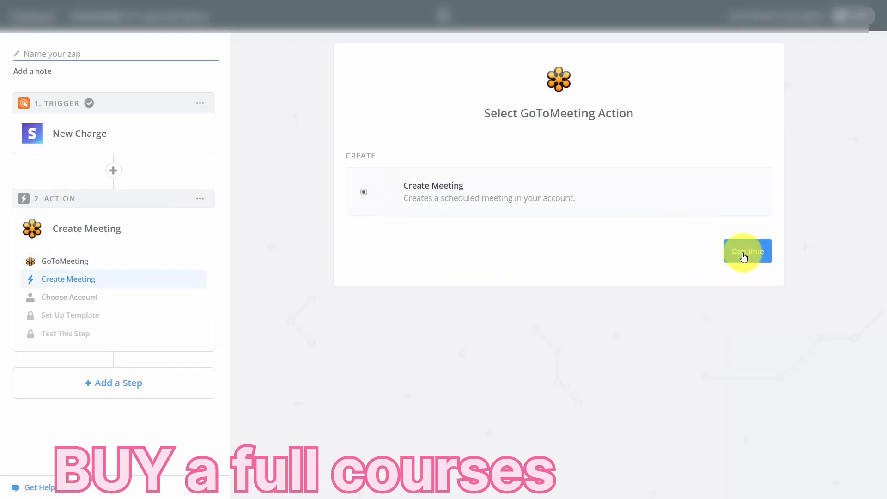
{"action": "left_click", "coordinate": [734, 263]}
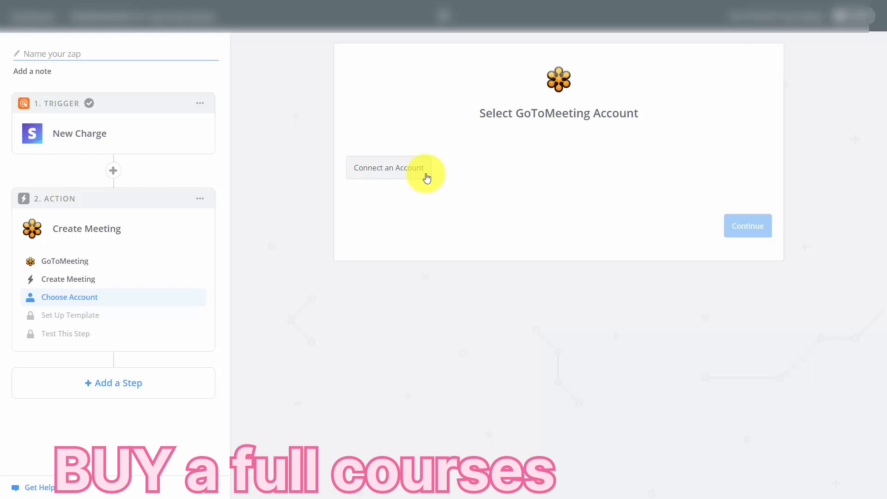
{"action": "left_click", "coordinate": [426, 178]}
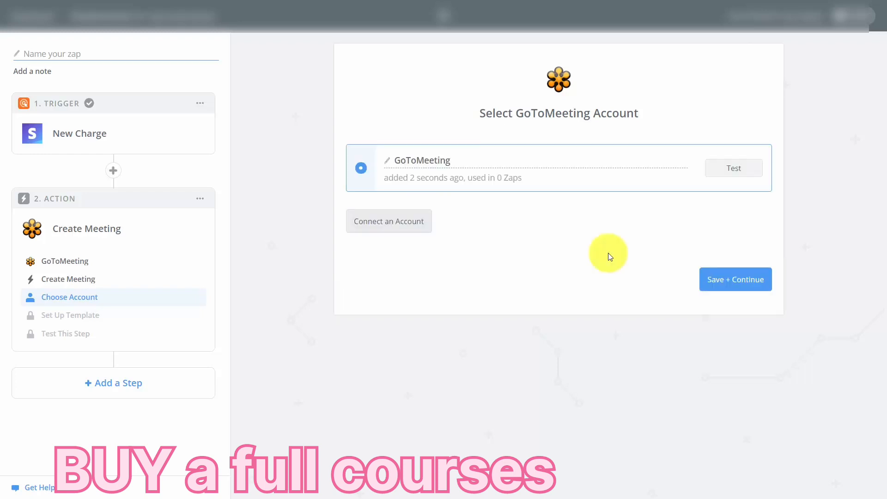
{"action": "left_click", "coordinate": [729, 169]}
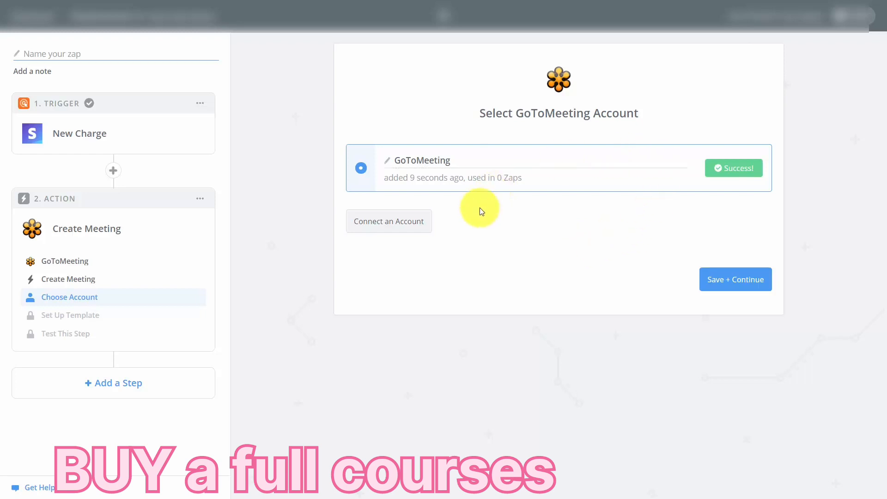
Set up the meeting template with subject Consulting, 9:00 to 9:30, Free conference call and Immediate type, and send a test to GoToMeeting.
{"action": "left_click", "coordinate": [719, 282]}
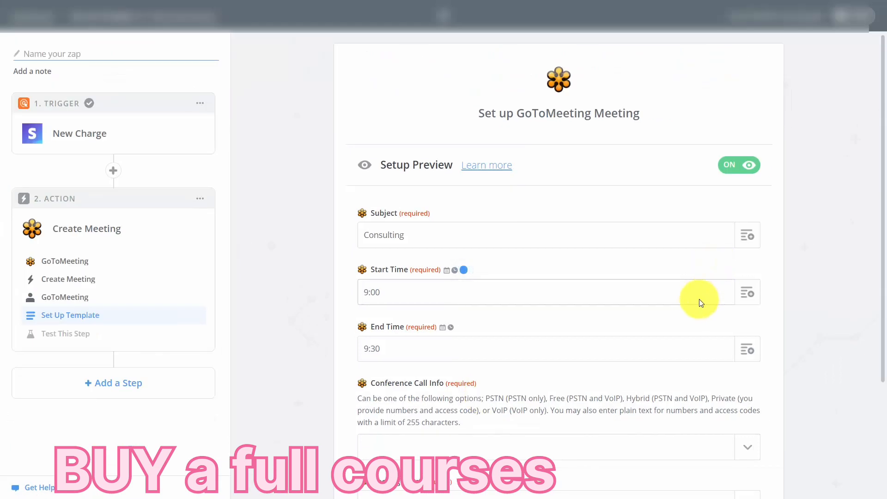
{"action": "scroll", "coordinate": [698, 299], "scroll_direction": "down", "scroll_amount": 1}
{"action": "scroll", "coordinate": [699, 304], "scroll_direction": "down", "scroll_amount": 3}
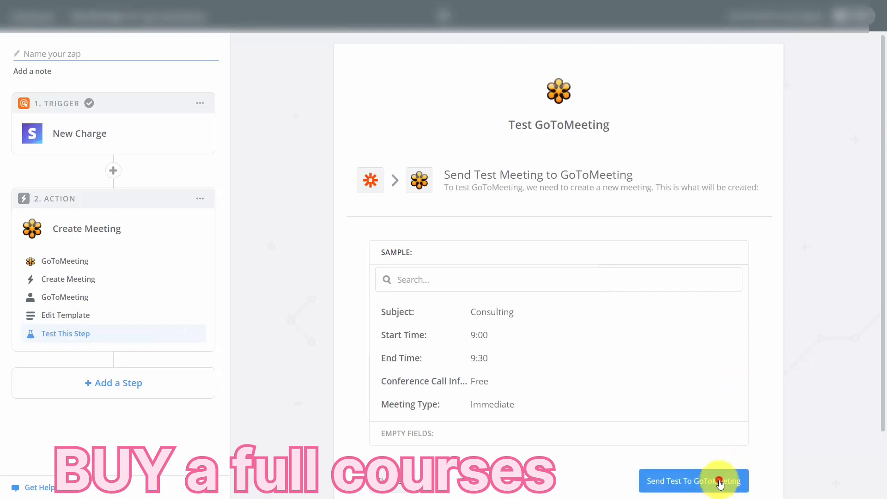
{"action": "left_click", "coordinate": [719, 471]}
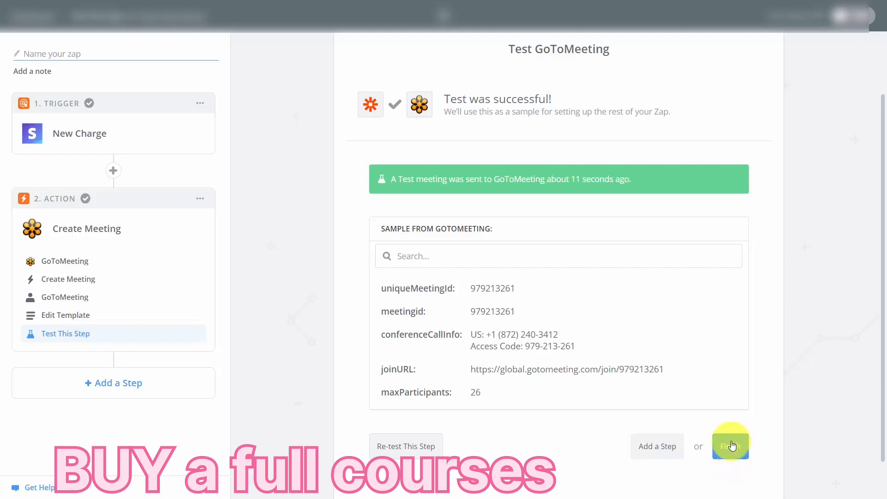
Finish the zap, name it Purchase Consulting, and turn it on.
{"action": "left_click", "coordinate": [732, 445]}
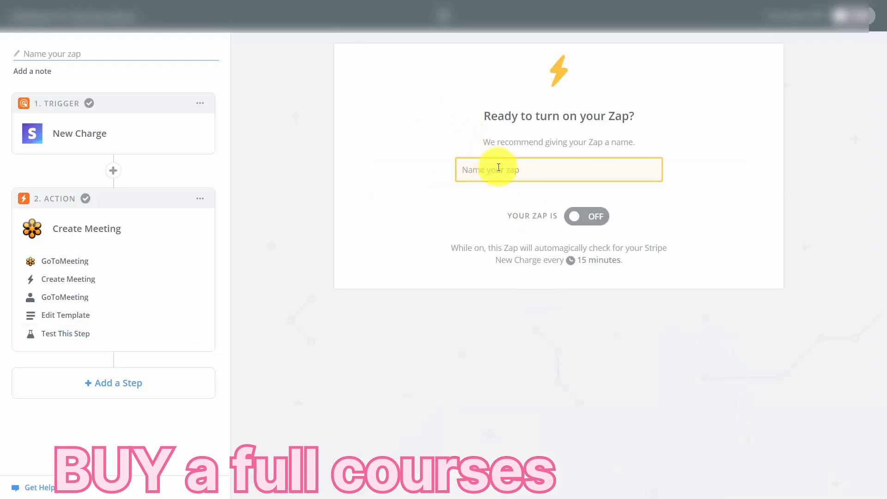
{"action": "type", "text": "Purchase Consulting"}
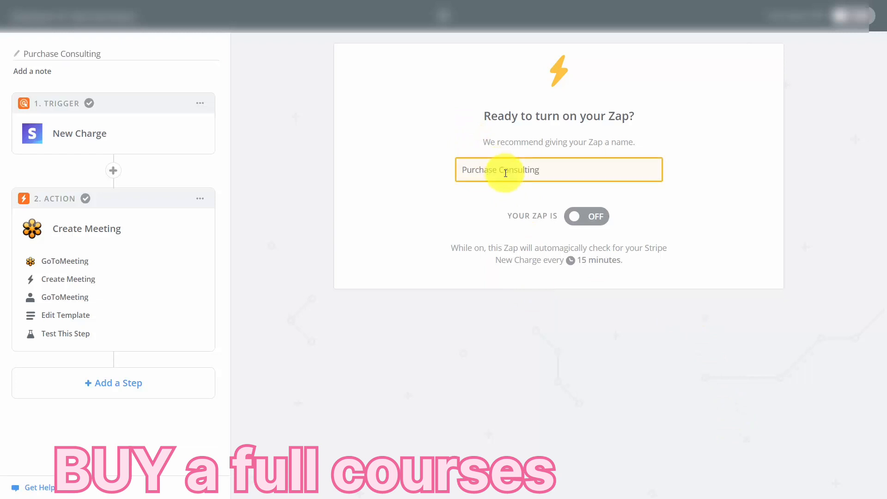
{"action": "left_click", "coordinate": [600, 217]}
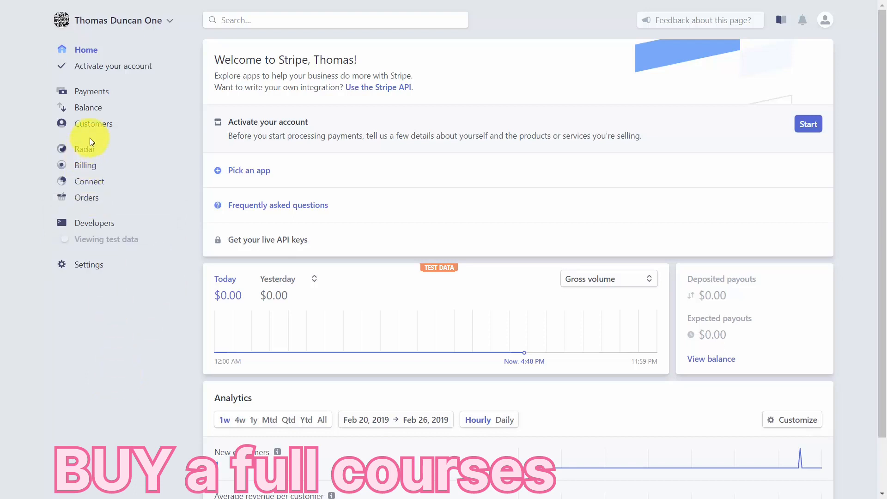
In the Stripe dashboard, open the existing customer's record and begin adding a subscription to it.
{"action": "left_click", "coordinate": [101, 124]}
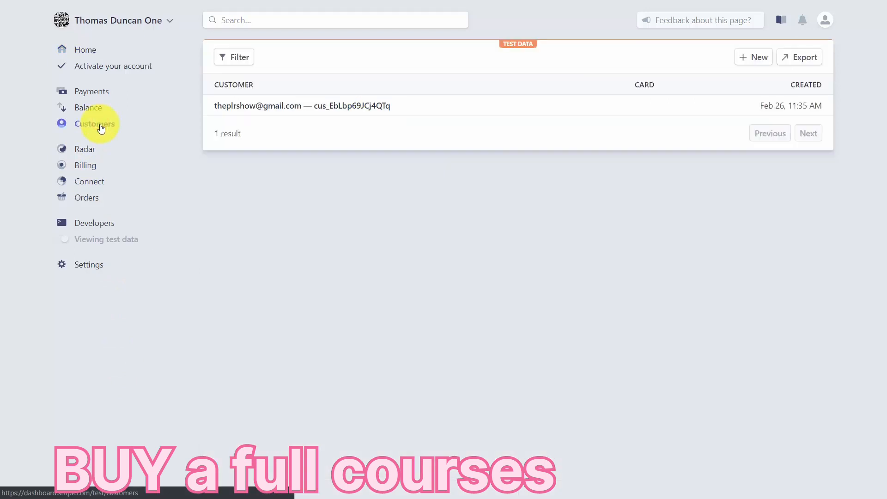
{"action": "left_click", "coordinate": [242, 108]}
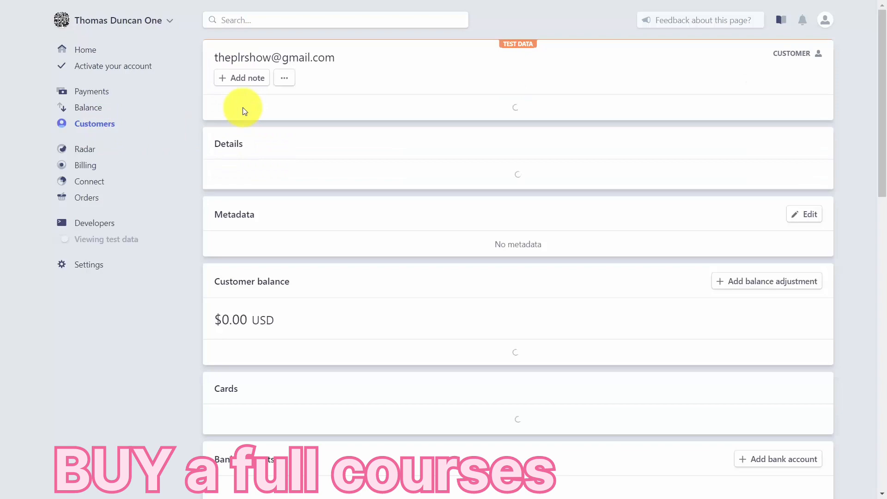
{"action": "scroll", "coordinate": [510, 107], "scroll_direction": "down", "scroll_amount": 6}
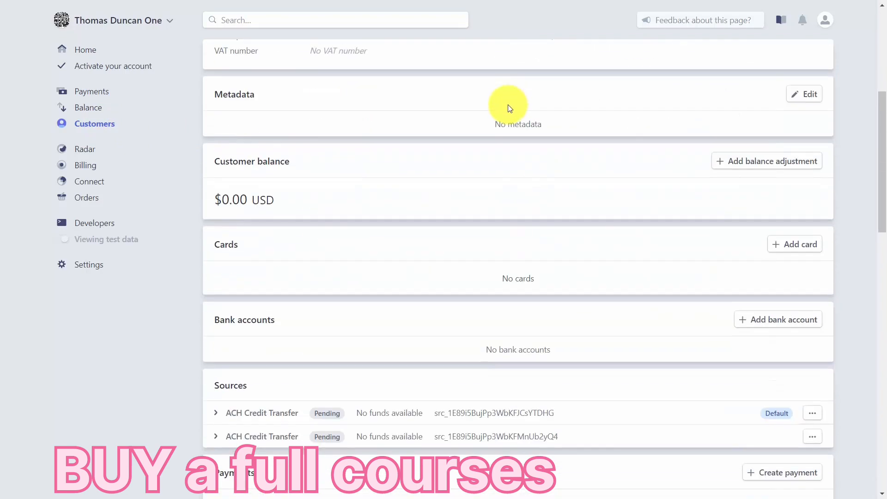
{"action": "scroll", "coordinate": [510, 108], "scroll_direction": "down", "scroll_amount": 8}
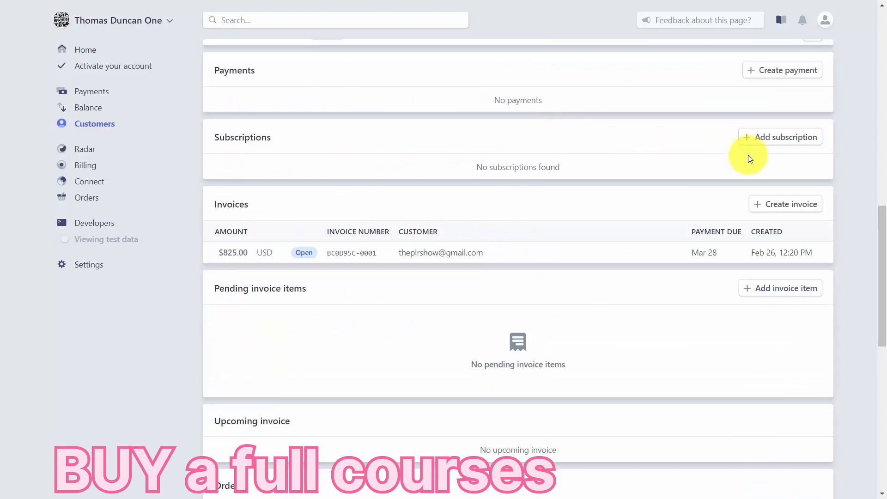
{"action": "left_click", "coordinate": [749, 141]}
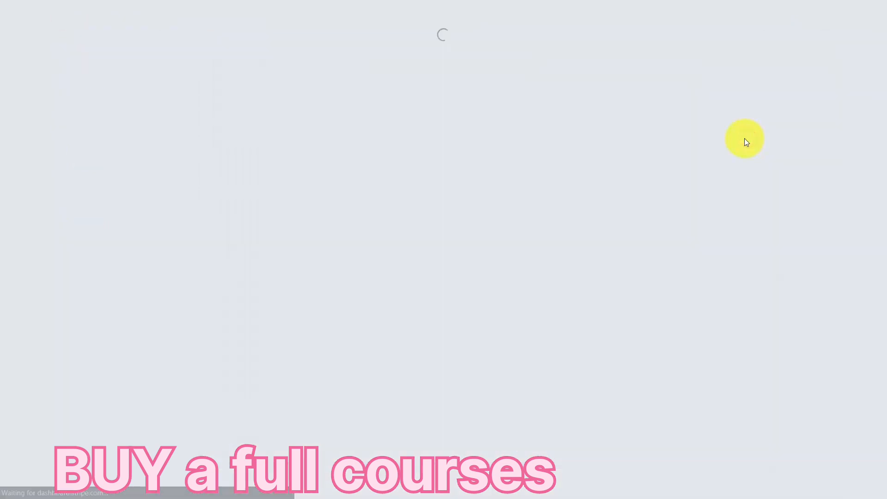
Create a subscription product named Personal Coaching with unit label 0001 and statement descriptor Personal Coaching.
{"action": "scroll", "coordinate": [434, 188], "scroll_direction": "down", "scroll_amount": 1}
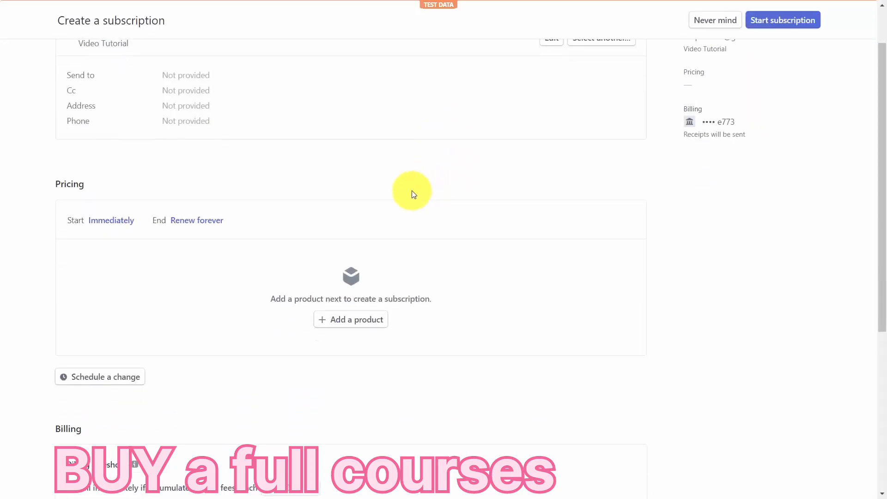
{"action": "left_click", "coordinate": [344, 323]}
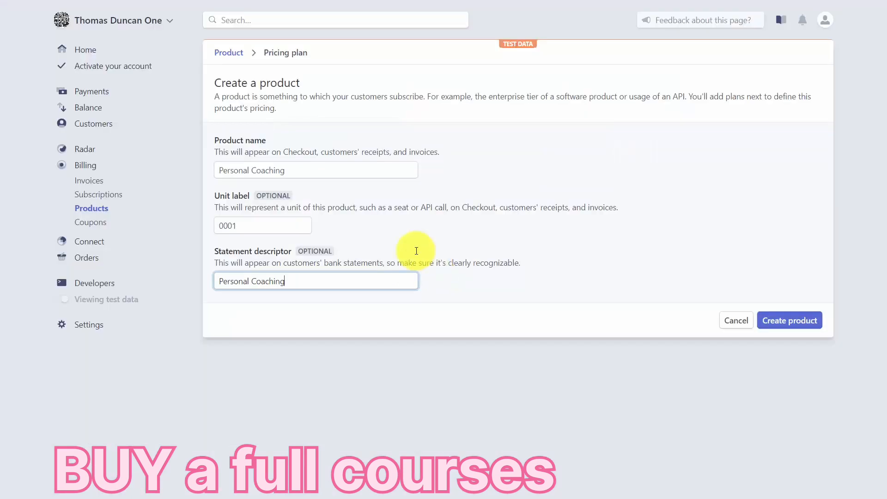
{"action": "left_click", "coordinate": [770, 321]}
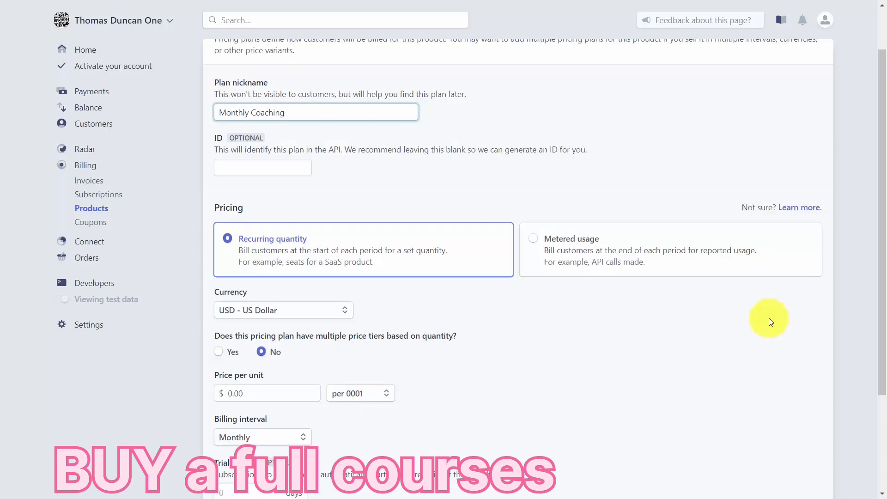
Add a Monthly Coaching pricing plan to the product with recurring quantity, $77.00 per unit in USD and monthly billing.
{"action": "scroll", "coordinate": [313, 278], "scroll_direction": "down", "scroll_amount": 1}
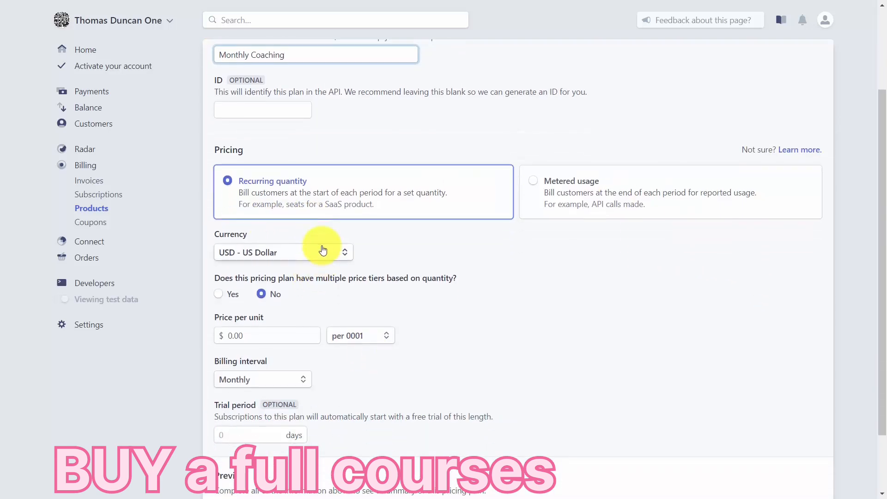
{"action": "left_click", "coordinate": [316, 332]}
{"action": "type", "text": "77"}
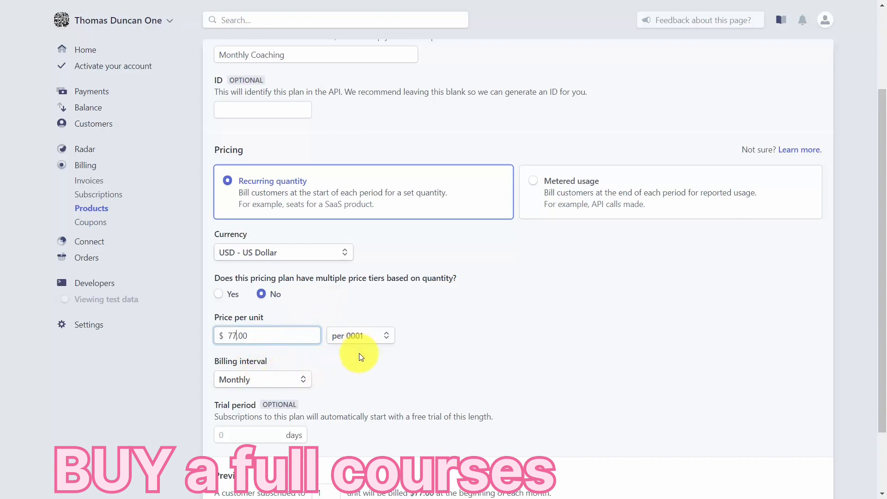
{"action": "scroll", "coordinate": [362, 357], "scroll_direction": "down", "scroll_amount": 2}
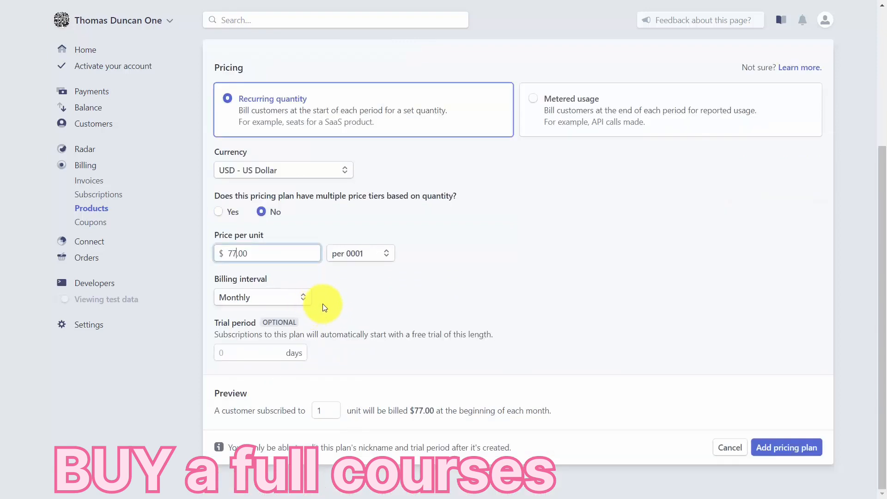
{"action": "left_click", "coordinate": [775, 456]}
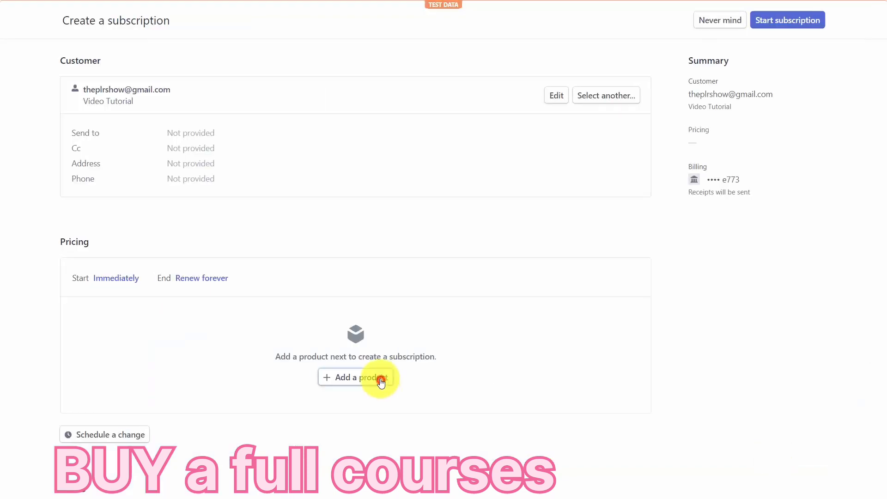
Start the customer's subscription to Personal Coaching - Monthly Coaching, billed by emailed invoices due after 1 day and payable by card or ACH.
{"action": "left_click", "coordinate": [380, 379]}
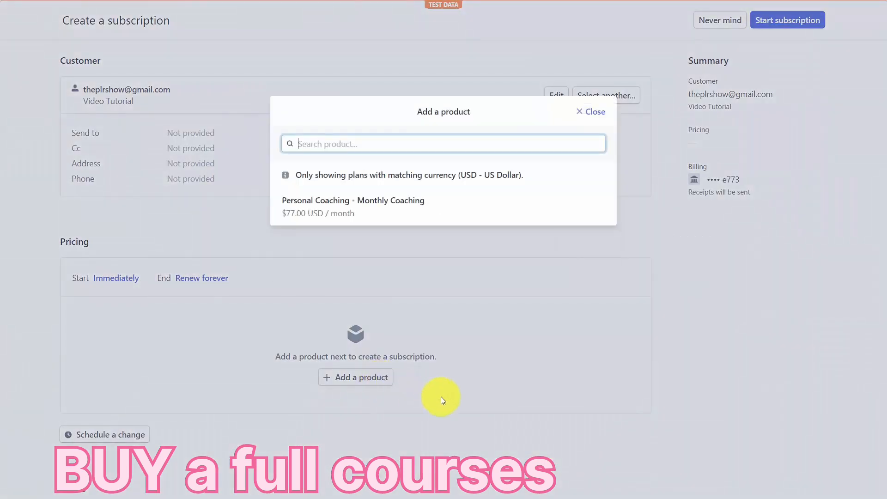
{"action": "left_click", "coordinate": [342, 208]}
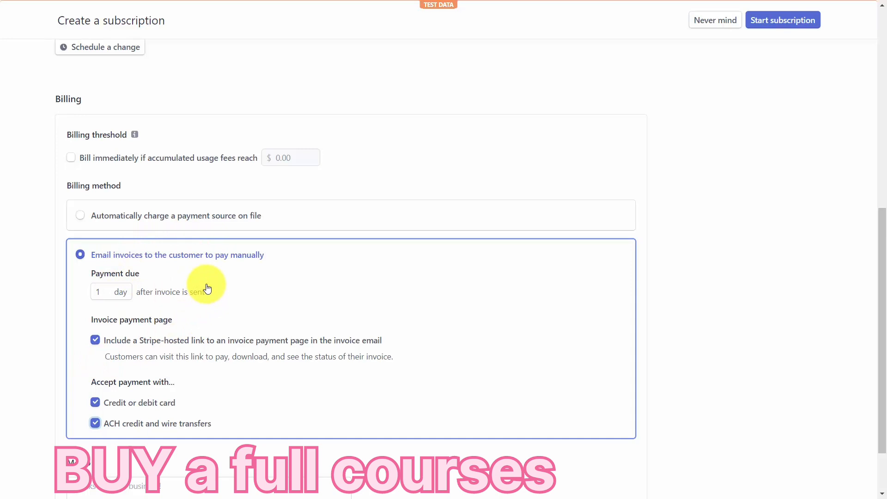
{"action": "left_click", "coordinate": [76, 259]}
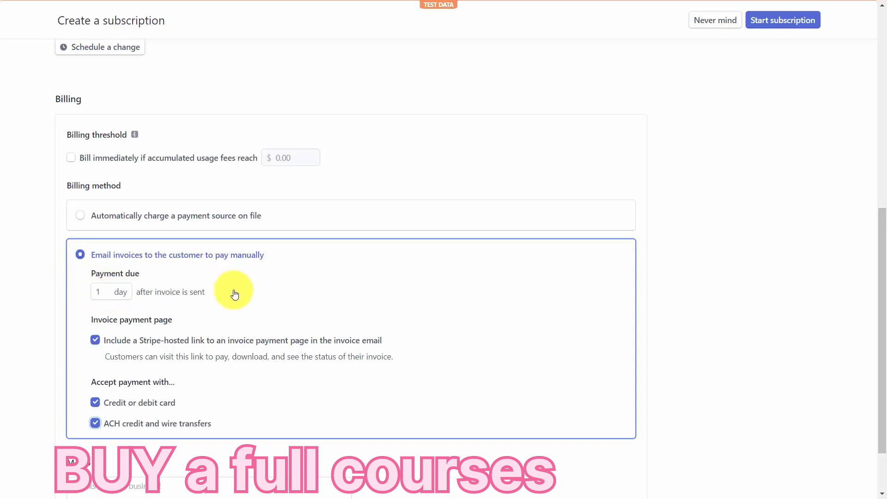
{"action": "scroll", "coordinate": [233, 293], "scroll_direction": "down", "scroll_amount": 1}
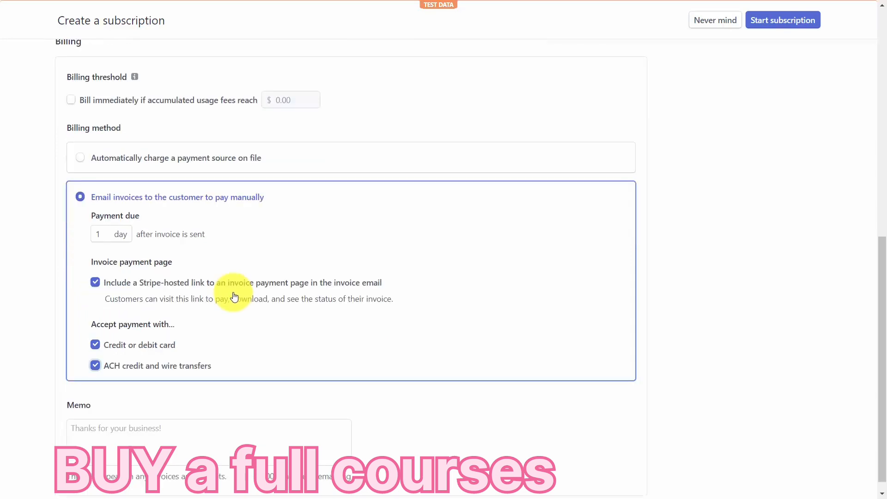
{"action": "left_click", "coordinate": [760, 28]}
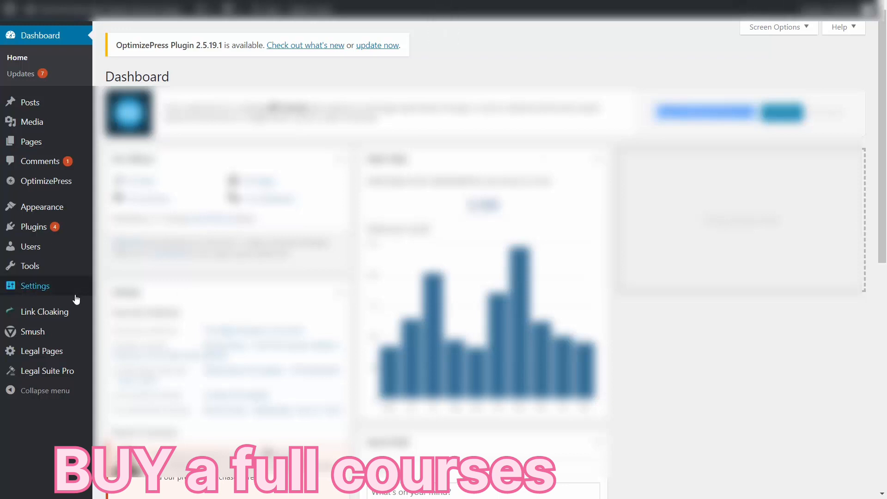
In the WordPress admin, go to adding new plugins and search for "stripe donations".
{"action": "mouse_move", "coordinate": [30, 236]}
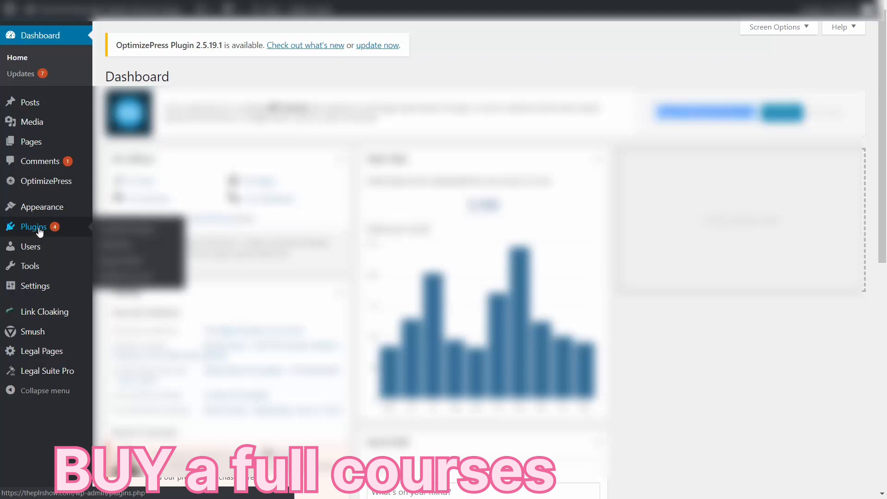
{"action": "left_click", "coordinate": [118, 249]}
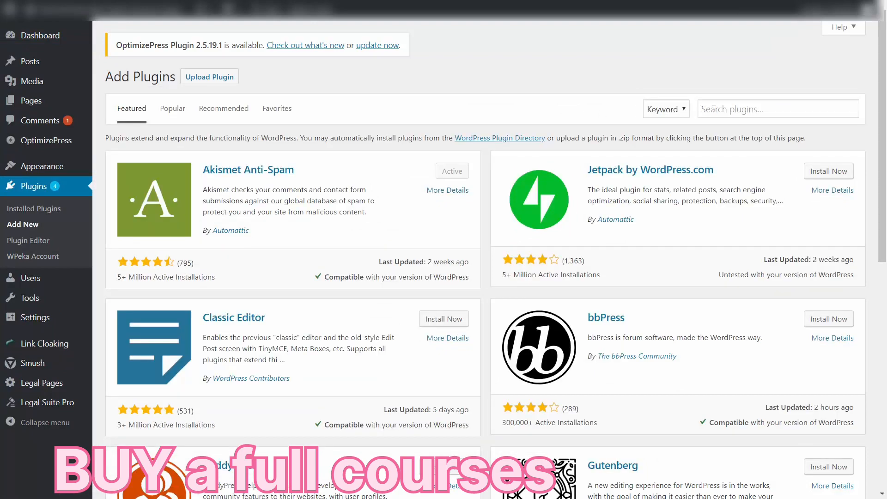
{"action": "left_click", "coordinate": [714, 109]}
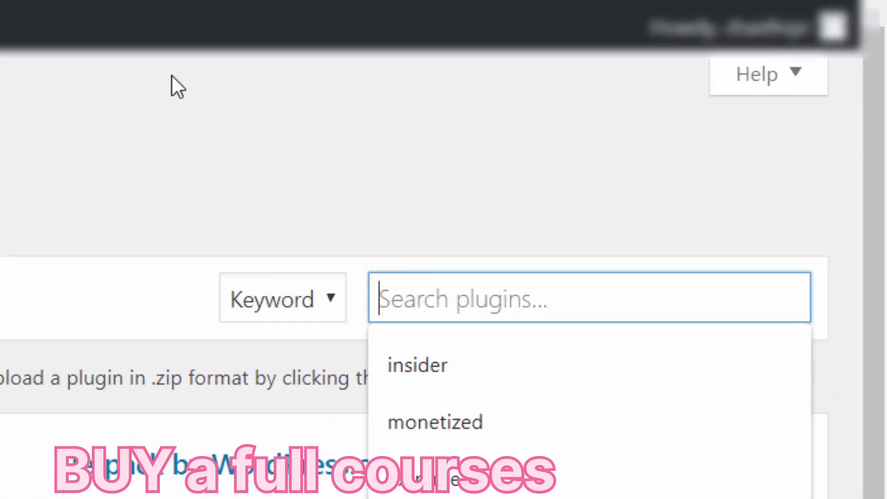
{"action": "type", "text": "stripe"}
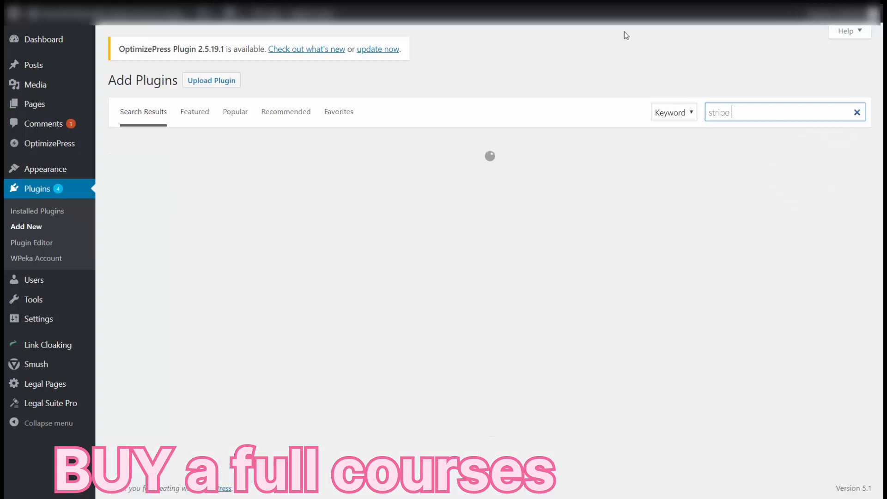
{"action": "type", "text": "donations"}
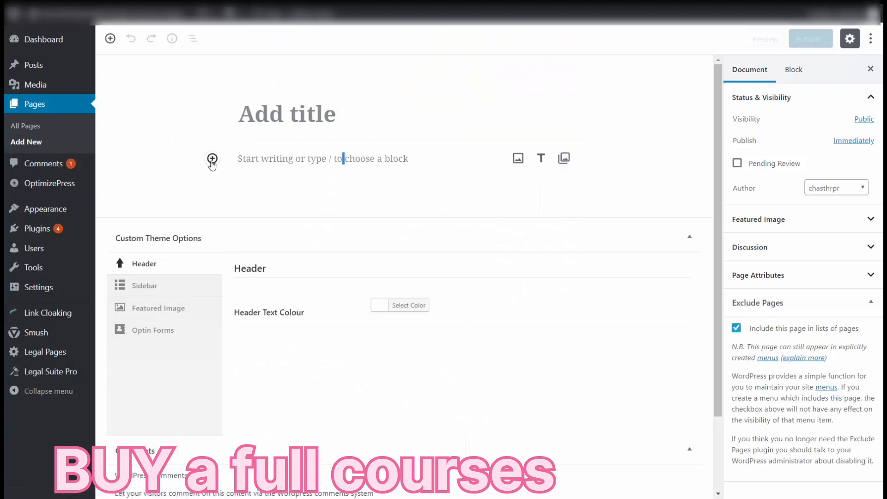
Insert a Shortcode block into the new page, searching the blocks for "sh".
{"action": "left_click", "coordinate": [212, 159]}
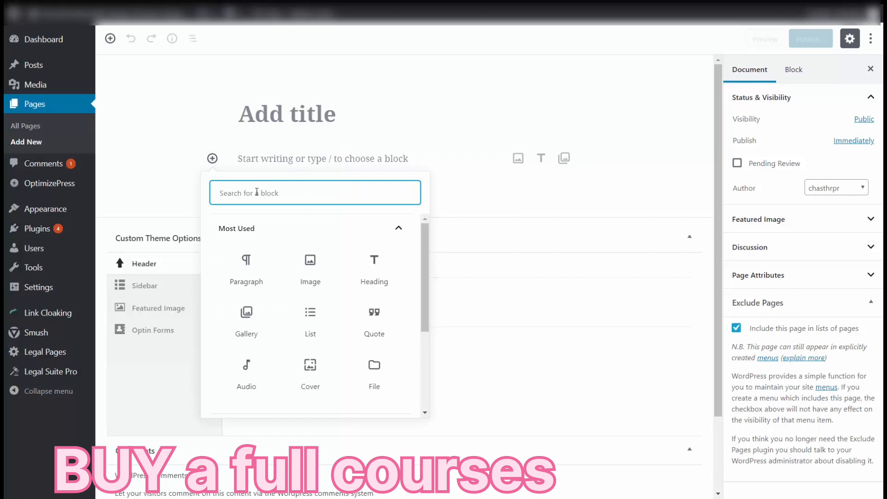
{"action": "type", "text": "sh"}
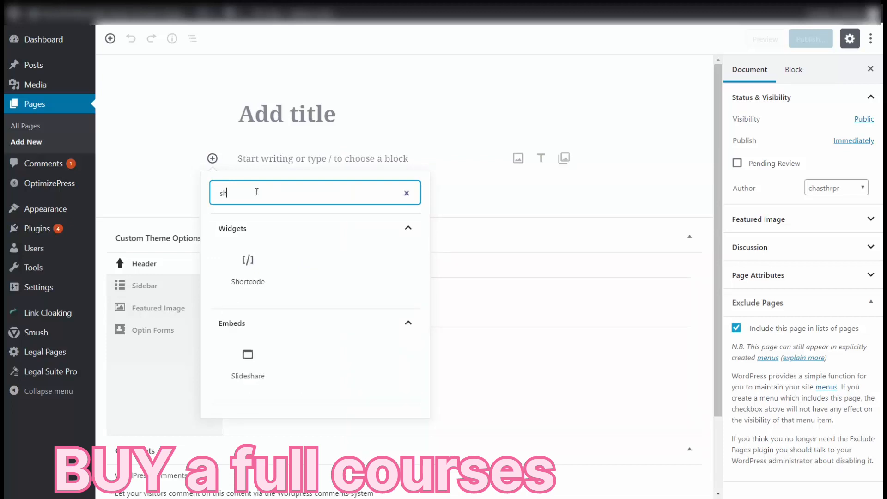
{"action": "left_click", "coordinate": [249, 262]}
{"action": "left_click", "coordinate": [248, 263]}
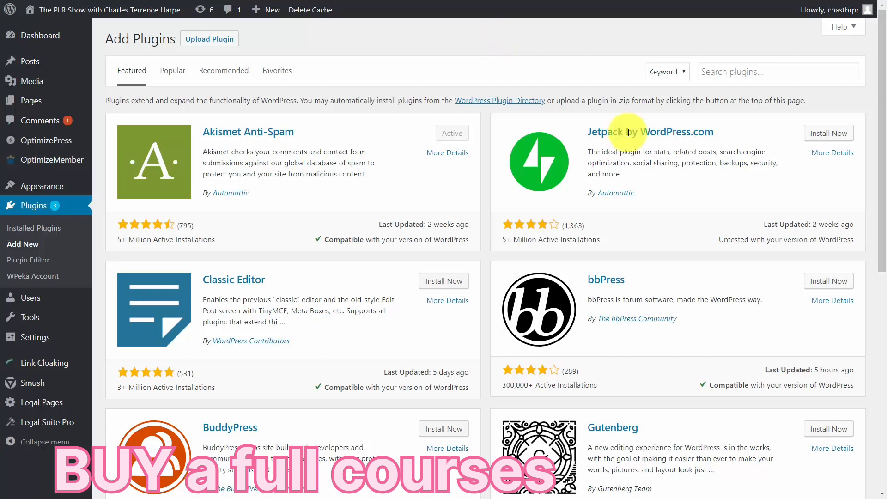
Search the plugin directory for "sendgrid", activate the SendGrid plugin, and open its settings page.
{"action": "left_click", "coordinate": [720, 74]}
{"action": "type", "text": "sendgrid"}
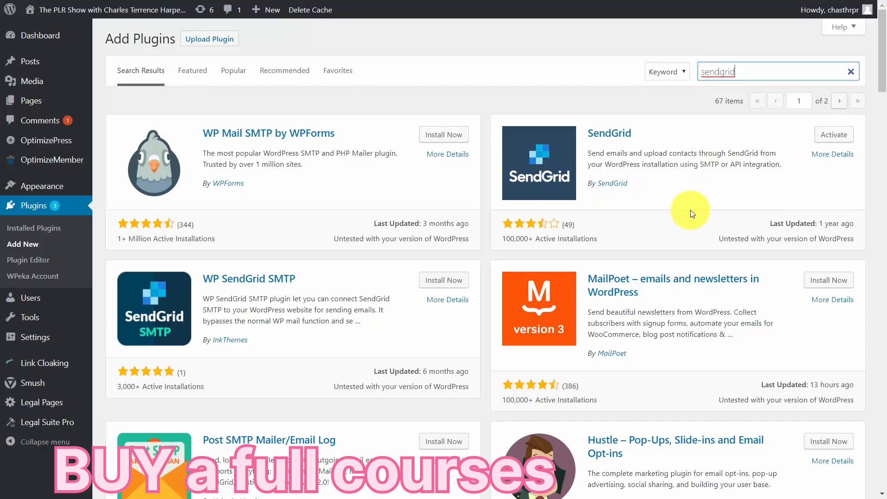
{"action": "left_click", "coordinate": [828, 140]}
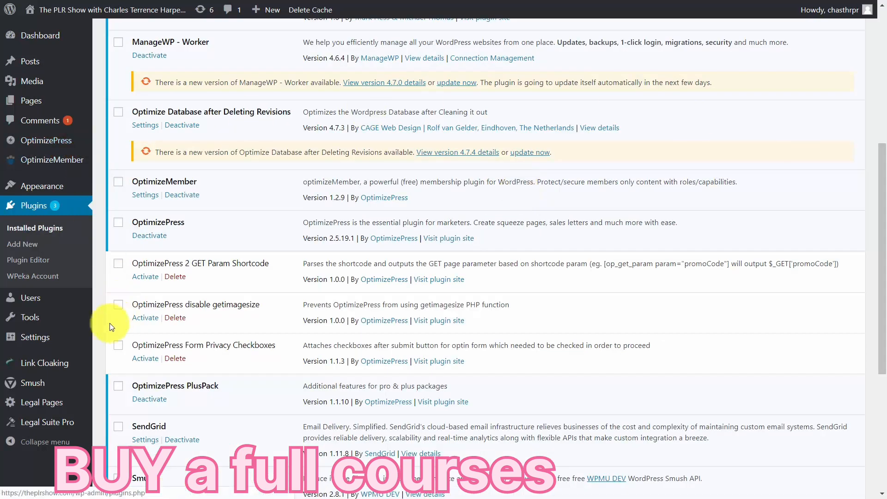
{"action": "mouse_move", "coordinate": [37, 339]}
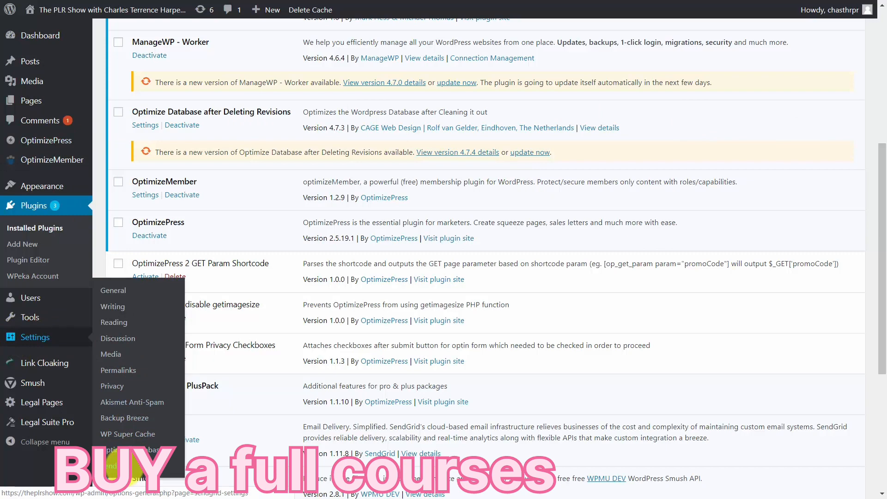
{"action": "left_click", "coordinate": [121, 468]}
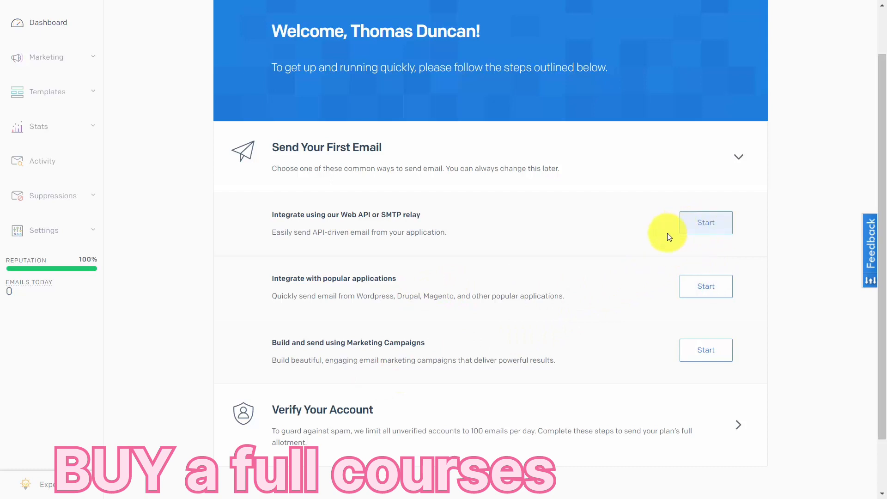
In SendGrid, start the Web API or SMTP relay integration, choose SMTP Relay, and create an API key.
{"action": "left_click", "coordinate": [681, 231]}
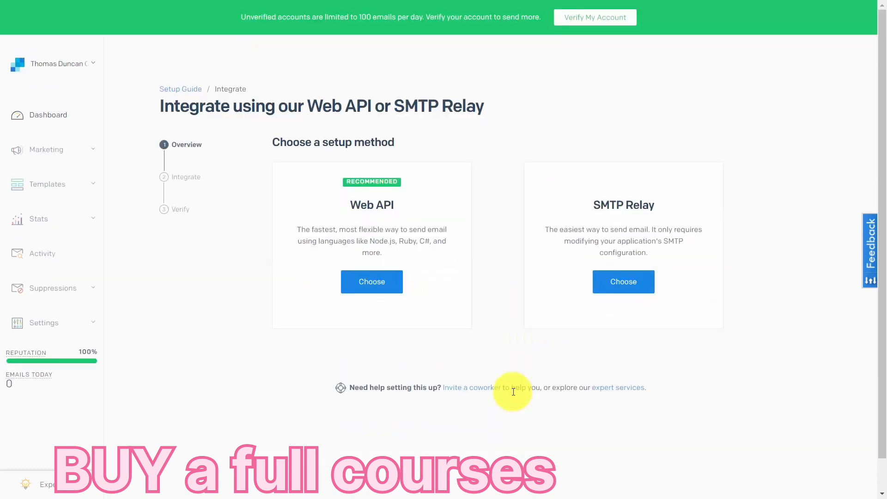
{"action": "left_click", "coordinate": [622, 290]}
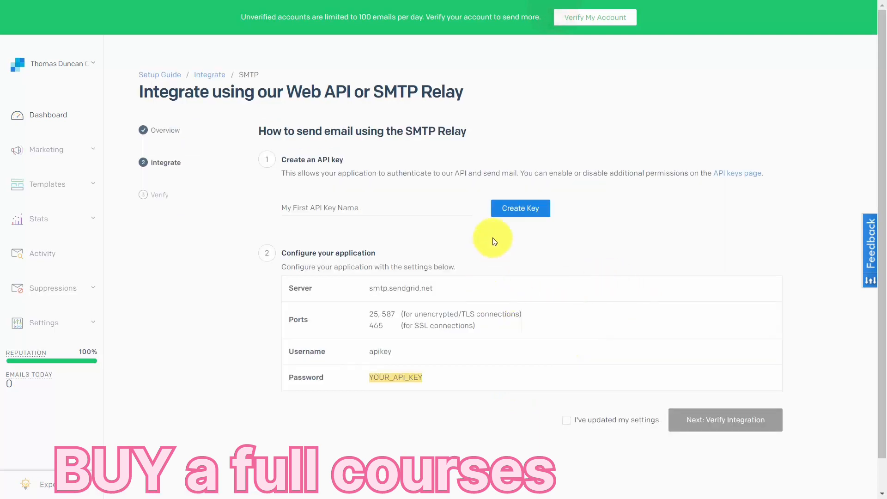
{"action": "left_click", "coordinate": [506, 209]}
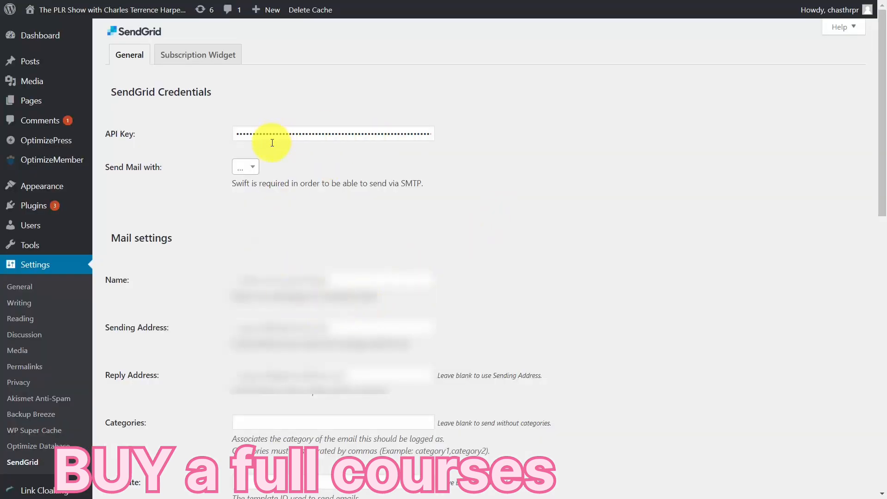
In the WordPress SendGrid settings, send a test email with subject and body "Test", and open the choices for the mail sending method.
{"action": "scroll", "coordinate": [313, 113], "scroll_direction": "down", "scroll_amount": 10}
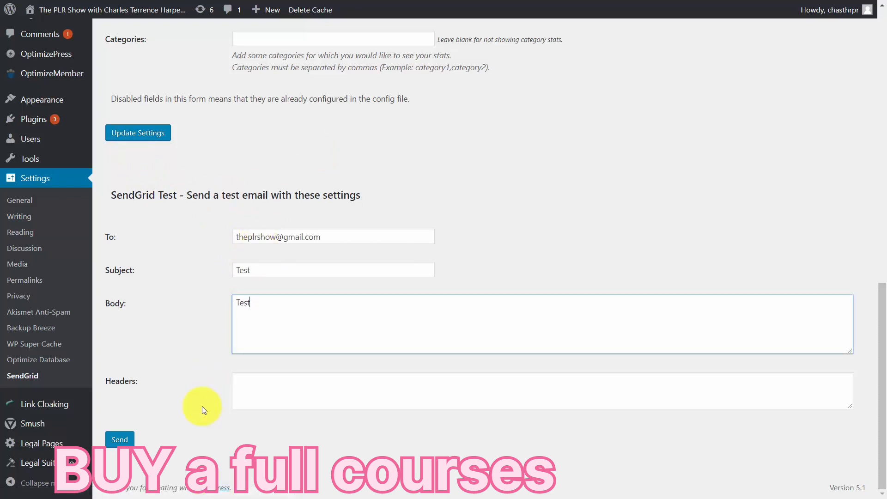
{"action": "left_click", "coordinate": [121, 439]}
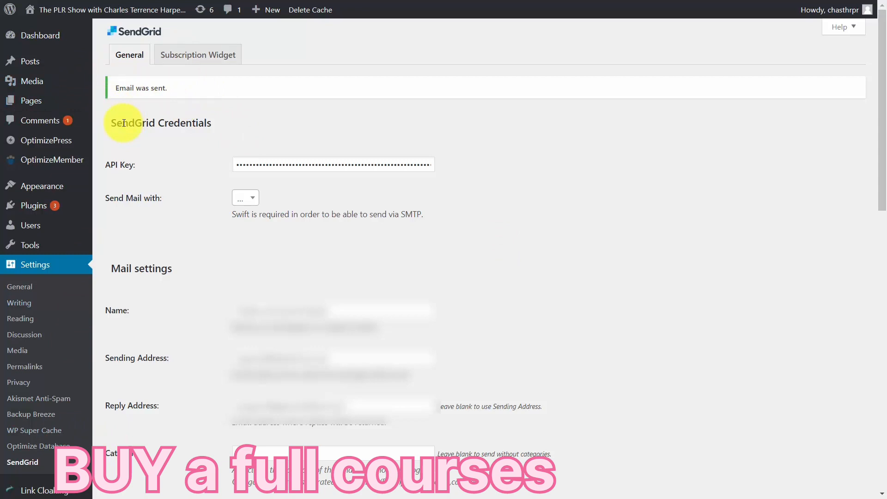
{"action": "left_click", "coordinate": [251, 198]}
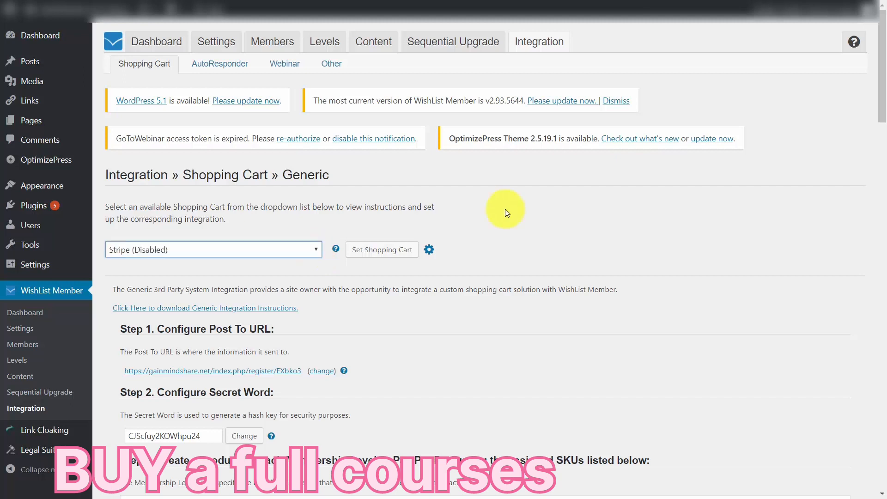
Set WishList Member's shopping cart integration to Stripe, enable it, and view its API key and billing settings.
{"action": "left_click", "coordinate": [379, 250]}
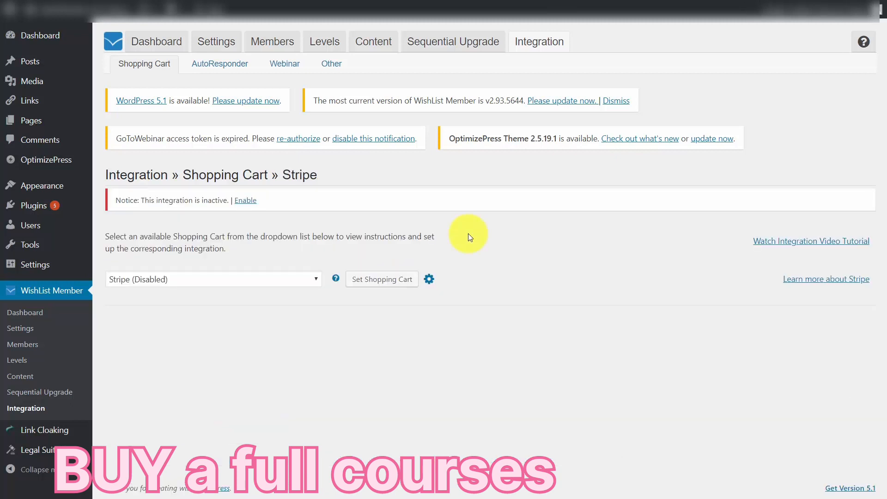
{"action": "mouse_move", "coordinate": [882, 7]}
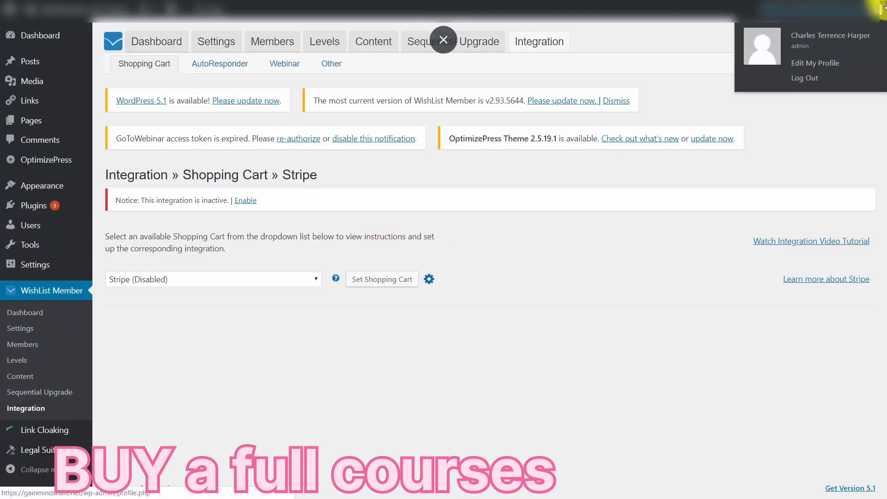
{"action": "left_click", "coordinate": [246, 201]}
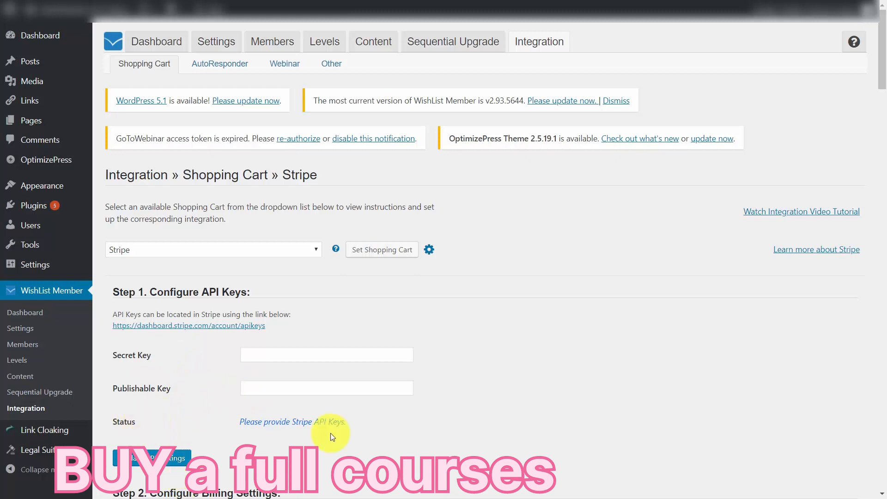
{"action": "scroll", "coordinate": [541, 178], "scroll_direction": "down", "scroll_amount": 15}
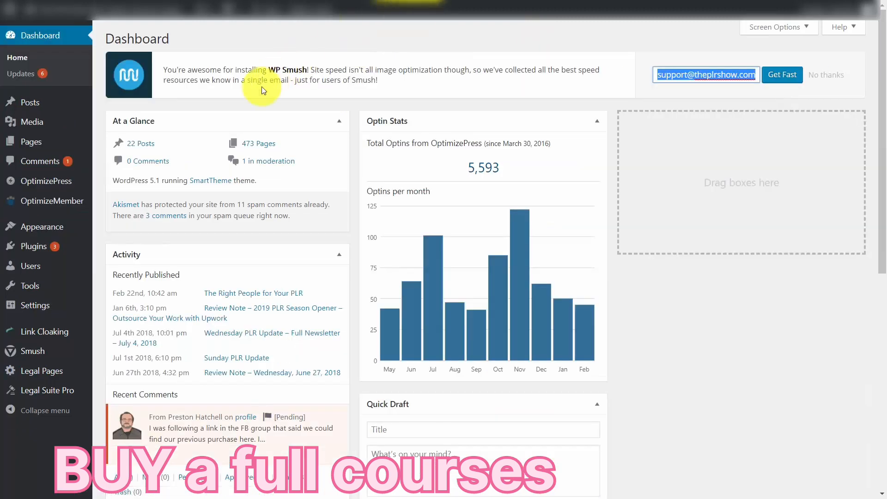
Enable Stripe (w/ Pro-Forms) among OptimizeMember's other payment gateways and save the changes.
{"action": "mouse_move", "coordinate": [37, 207]}
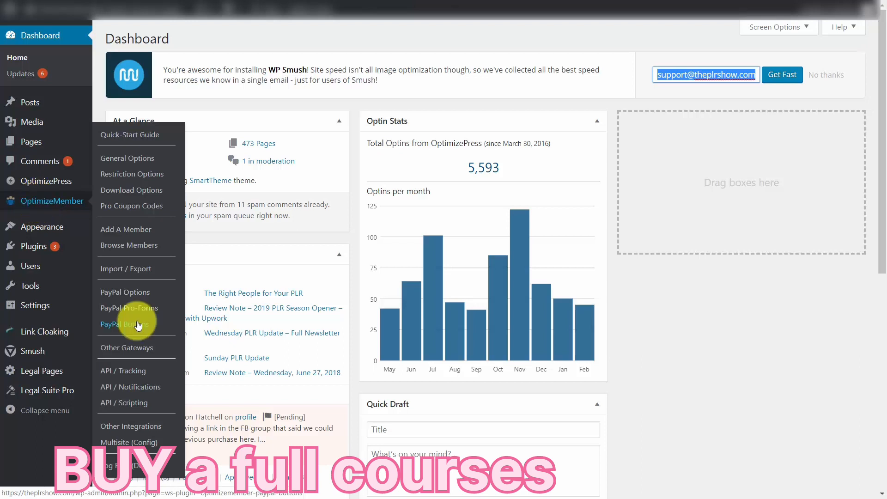
{"action": "left_click", "coordinate": [147, 354]}
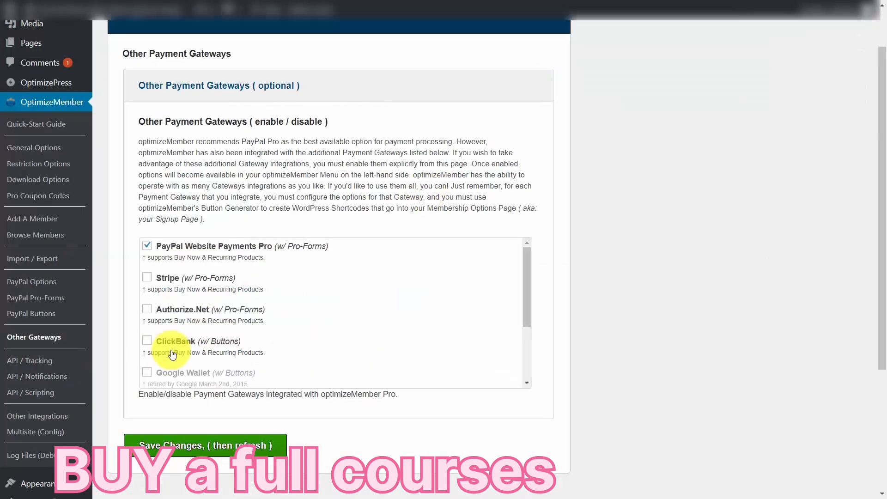
{"action": "left_click", "coordinate": [148, 279]}
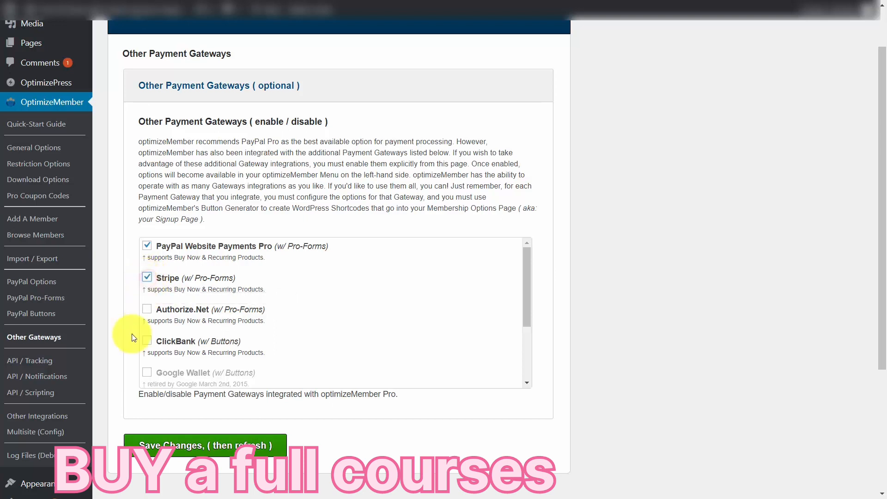
{"action": "scroll", "coordinate": [312, 384], "scroll_direction": "down", "scroll_amount": 1}
{"action": "scroll", "coordinate": [190, 452], "scroll_direction": "up", "scroll_amount": 1}
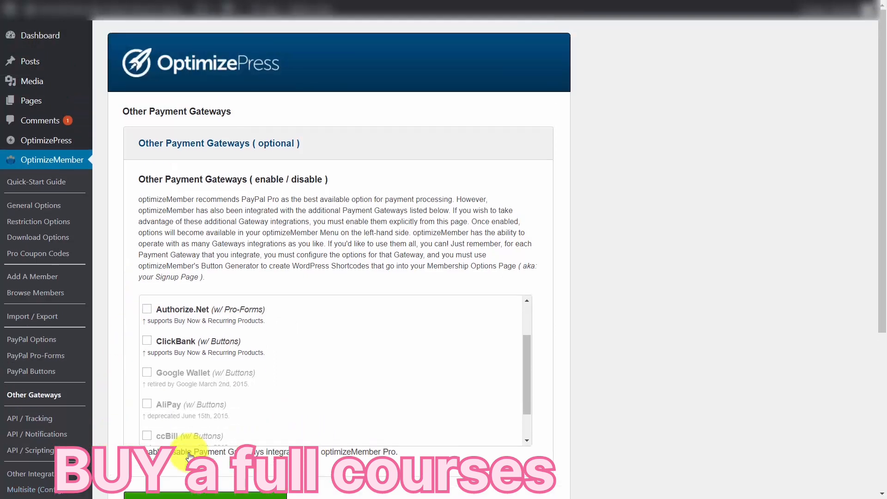
{"action": "scroll", "coordinate": [277, 388], "scroll_direction": "down", "scroll_amount": 3}
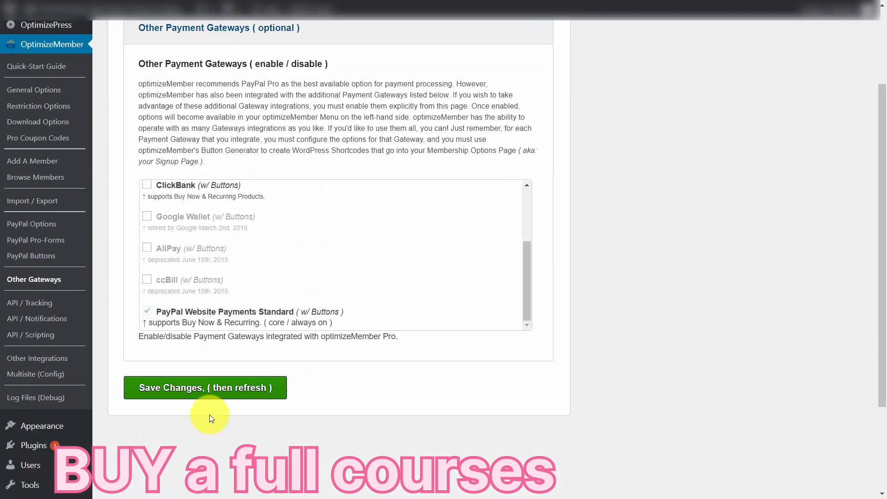
{"action": "left_click", "coordinate": [210, 388]}
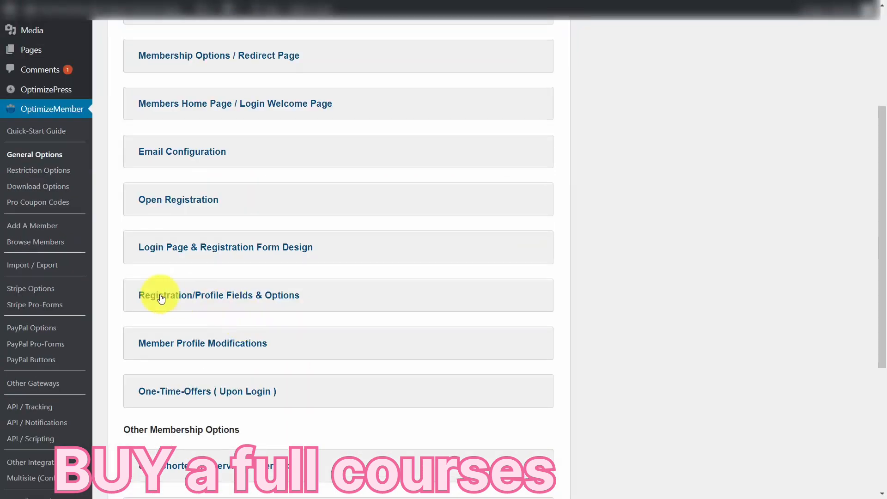
Enable sandbox testing in OptimizeMember's Stripe account details, and open the API keys in the Stripe dashboard's developer section.
{"action": "left_click", "coordinate": [33, 292]}
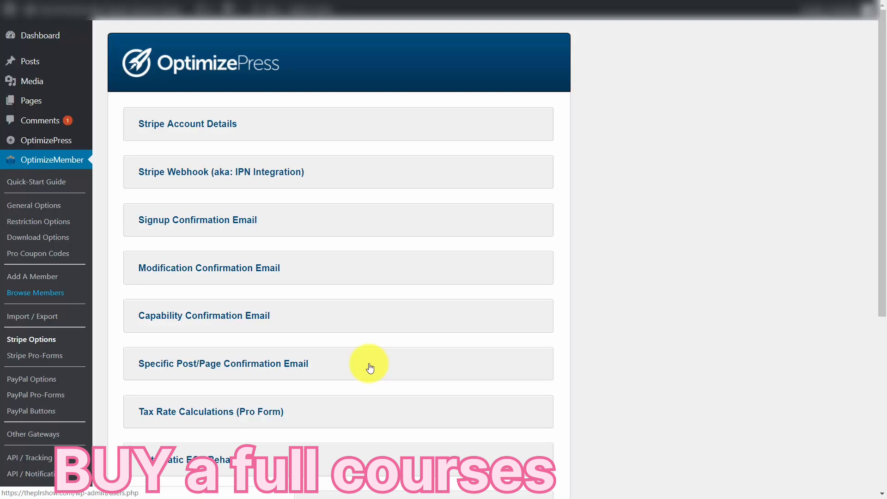
{"action": "left_click", "coordinate": [286, 113]}
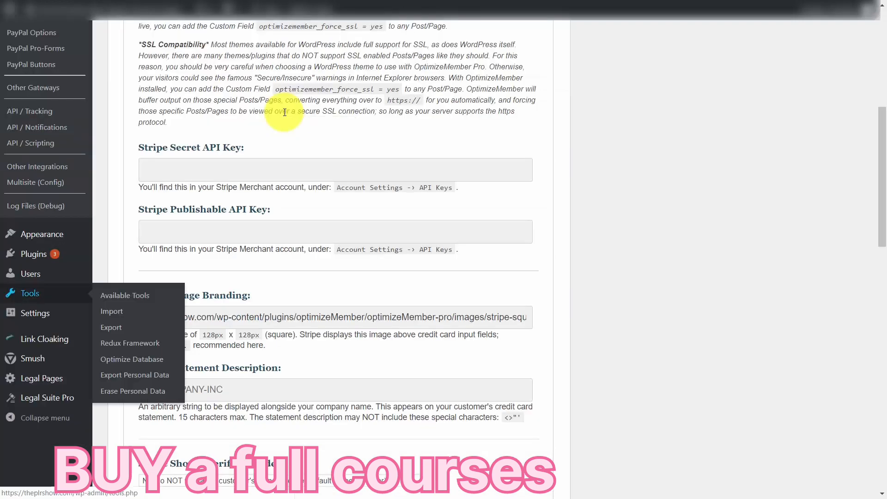
{"action": "scroll", "coordinate": [411, 228], "scroll_direction": "up", "scroll_amount": 1}
{"action": "scroll", "coordinate": [258, 166], "scroll_direction": "down", "scroll_amount": 1}
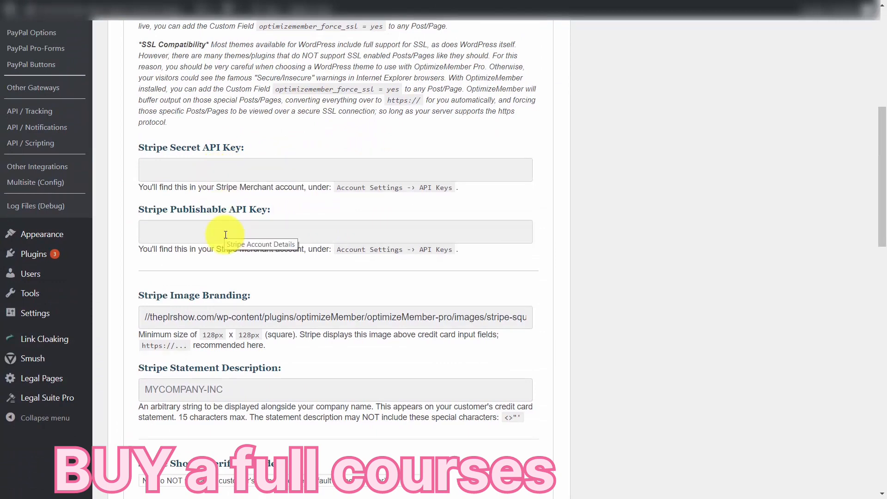
{"action": "scroll", "coordinate": [226, 235], "scroll_direction": "down", "scroll_amount": 6}
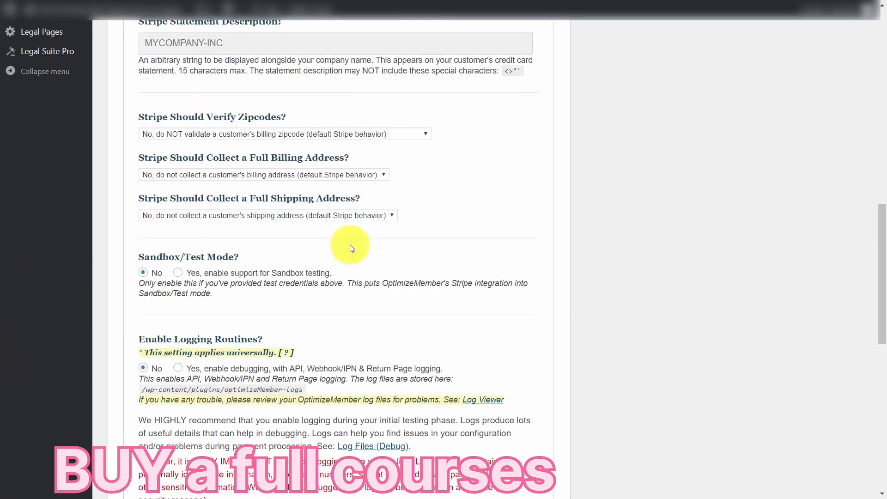
{"action": "left_click", "coordinate": [177, 273]}
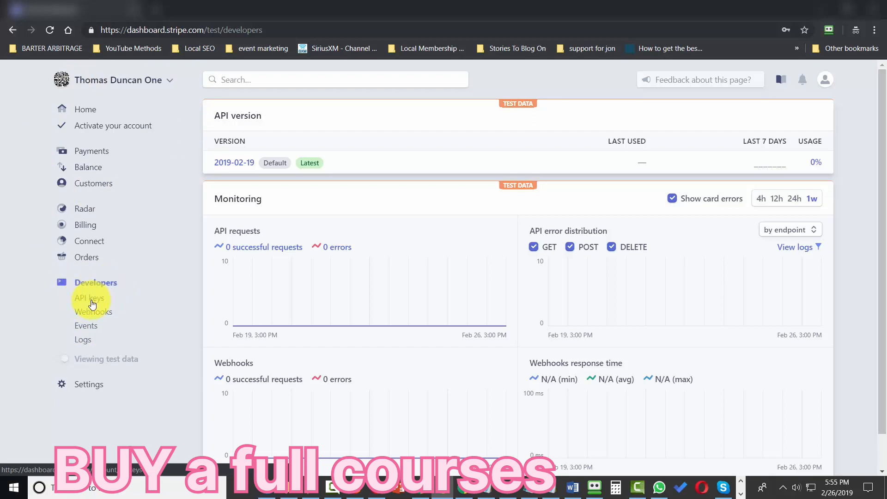
{"action": "left_click", "coordinate": [90, 300]}
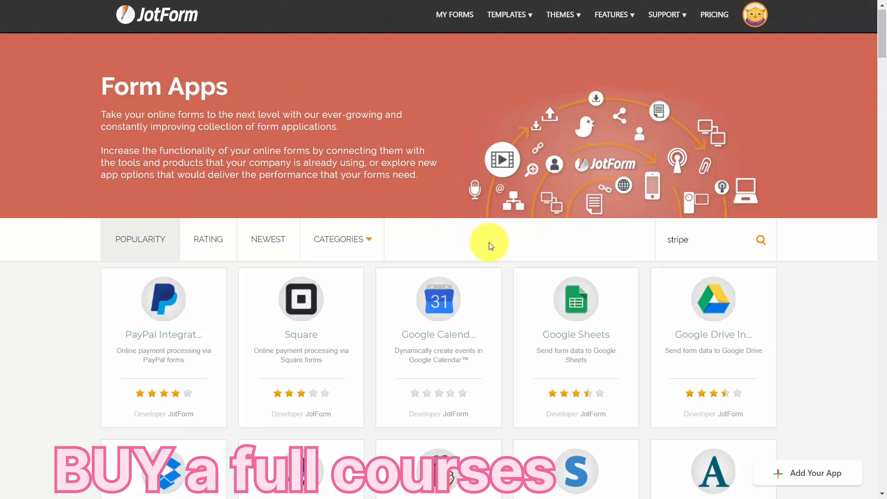
Add the Stripe Integration app from JotForm's form apps to a form and connect it to the Stripe account.
{"action": "scroll", "coordinate": [489, 245], "scroll_direction": "down", "scroll_amount": 5}
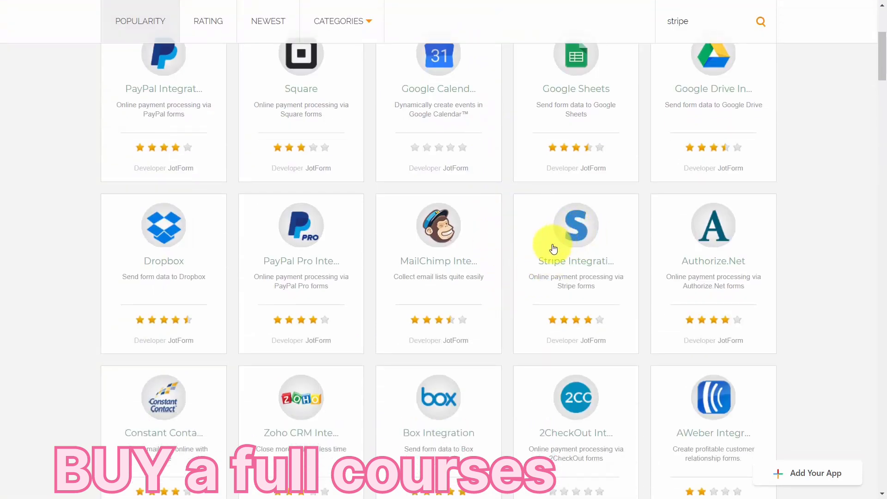
{"action": "left_click", "coordinate": [565, 290]}
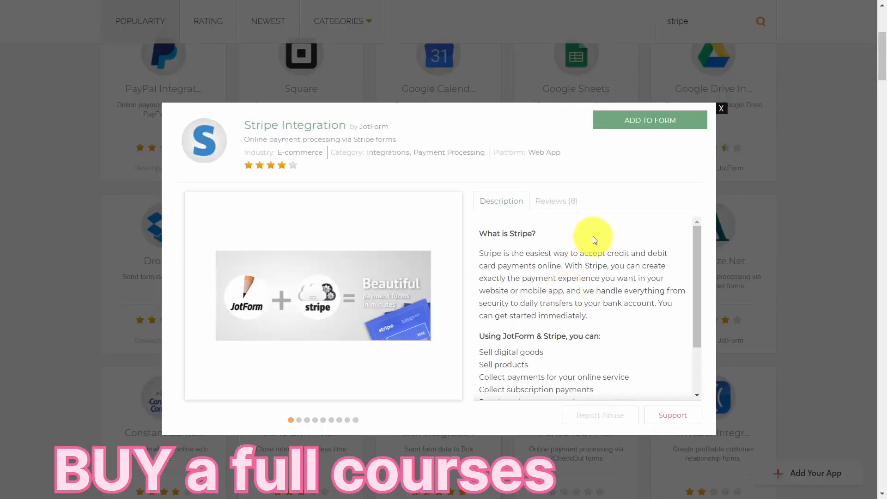
{"action": "left_click", "coordinate": [645, 124]}
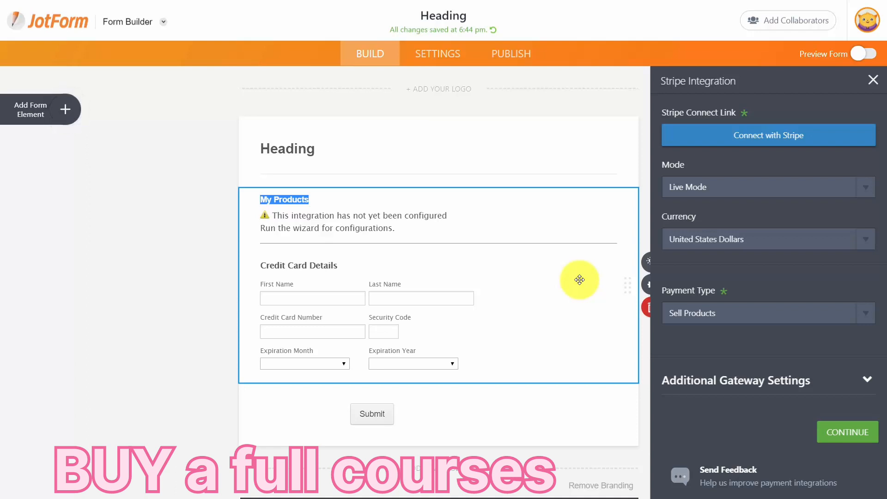
{"action": "left_click", "coordinate": [753, 138]}
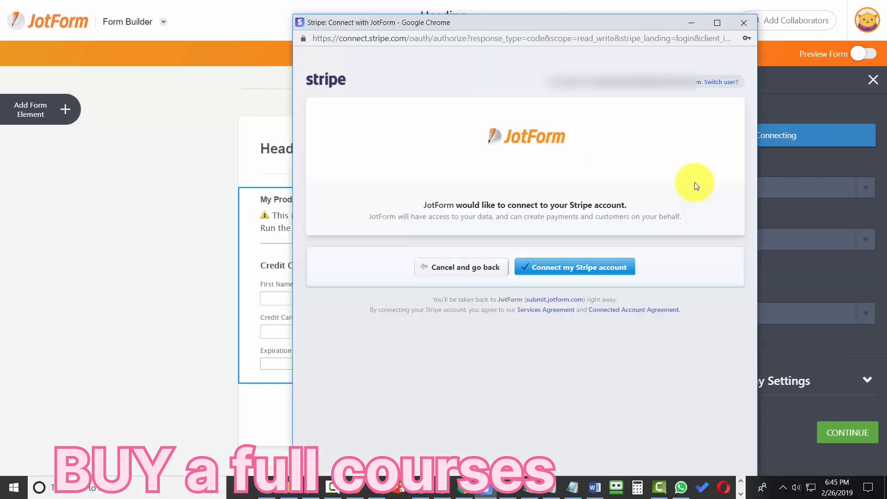
{"action": "left_click", "coordinate": [583, 273]}
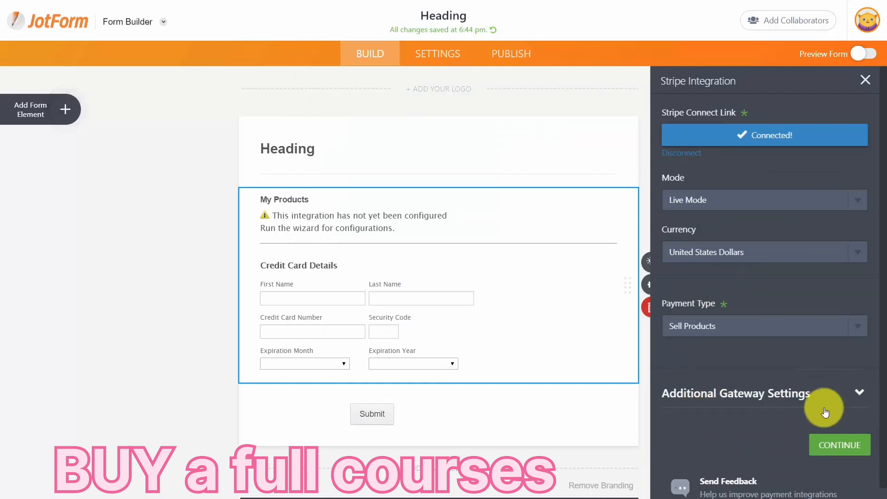
Save a 17.00 USD product named "Tutorial Coachnig" in the form's Stripe payment settings and close them.
{"action": "left_click", "coordinate": [832, 445]}
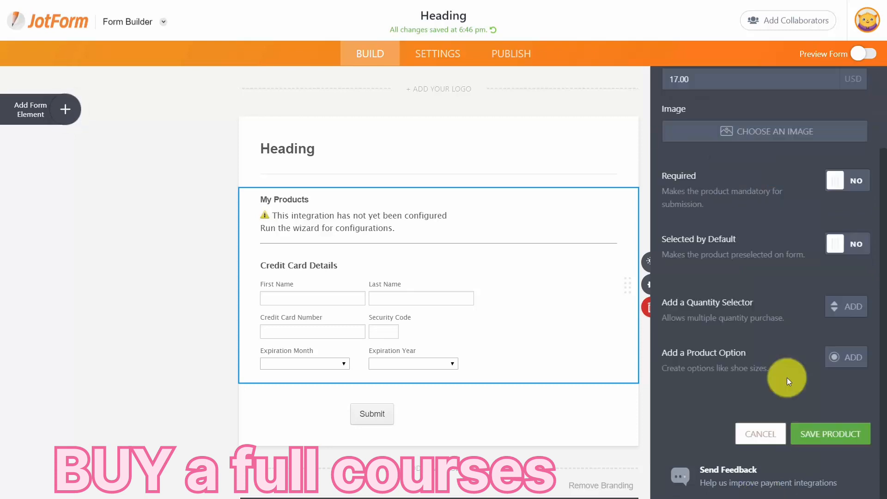
{"action": "left_click", "coordinate": [828, 434]}
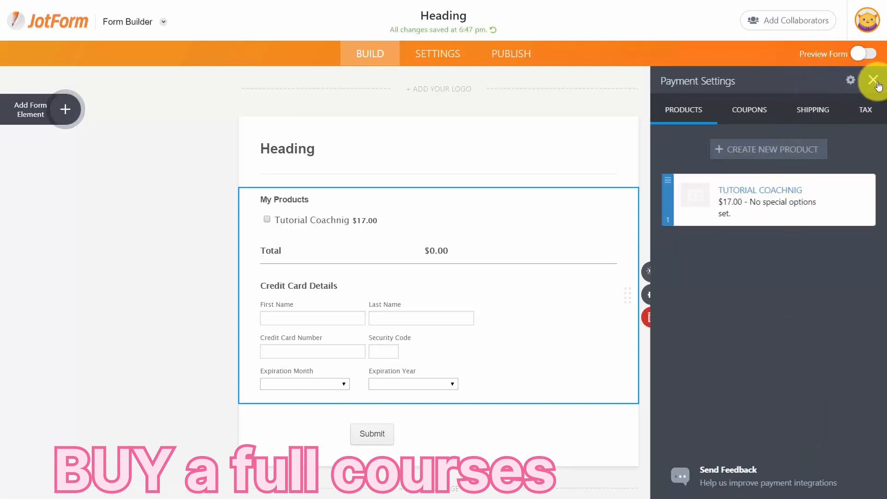
{"action": "left_click", "coordinate": [874, 81]}
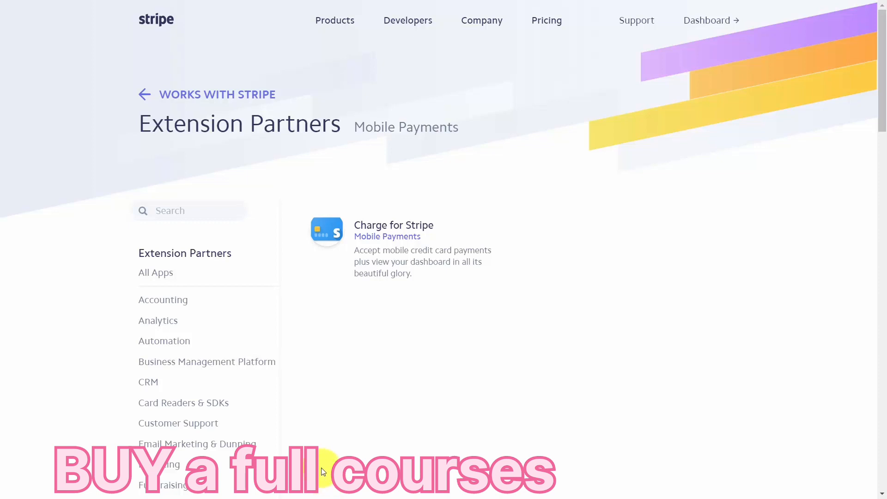
Open Charge for Stripe from Stripe's mobile payments partners and read through the app's website.
{"action": "left_click", "coordinate": [372, 231]}
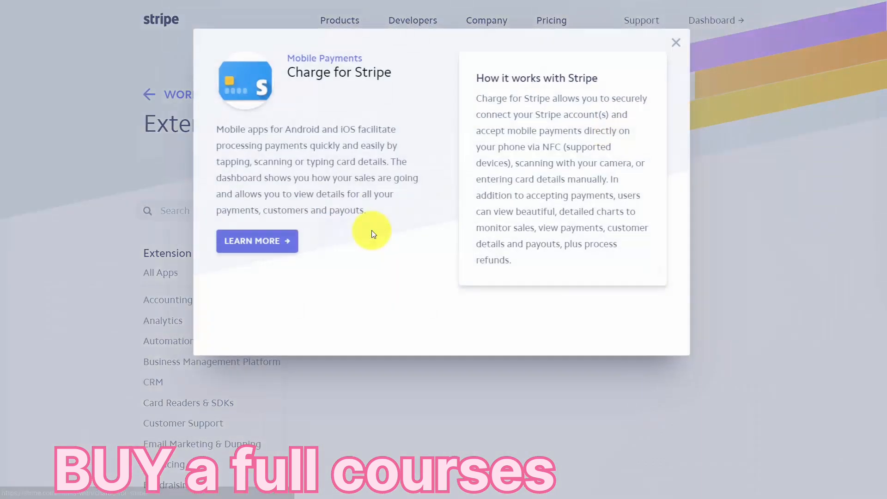
{"action": "left_click", "coordinate": [260, 248]}
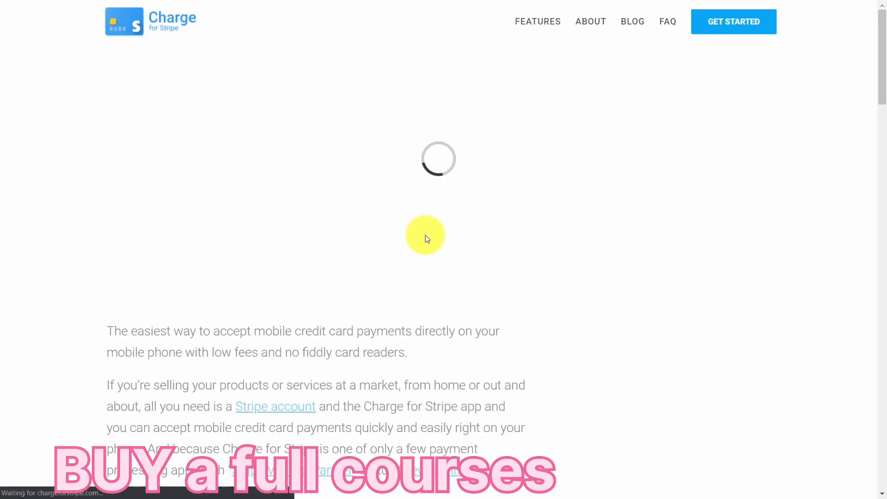
{"action": "scroll", "coordinate": [427, 239], "scroll_direction": "down", "scroll_amount": 4}
{"action": "scroll", "coordinate": [425, 240], "scroll_direction": "down", "scroll_amount": 10}
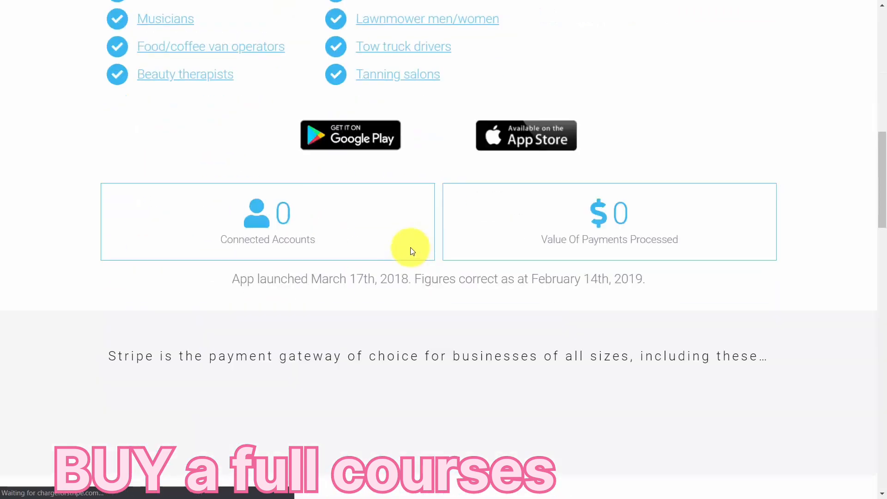
{"action": "scroll", "coordinate": [410, 250], "scroll_direction": "down", "scroll_amount": 2}
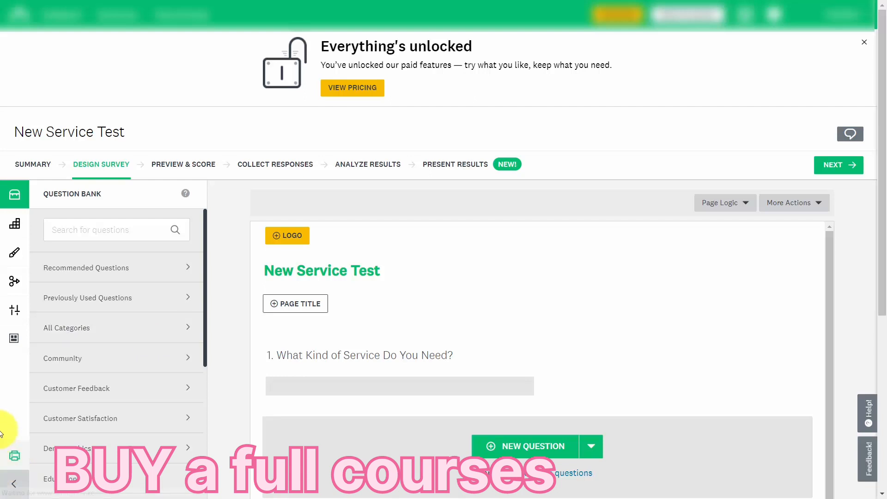
Add a Stripe payment page to the survey titled "Spend One Hour with Our Consultants ($97)", charging a fixed 97 USD for "One Hour Recorded Consulting Session".
{"action": "left_click", "coordinate": [15, 223]}
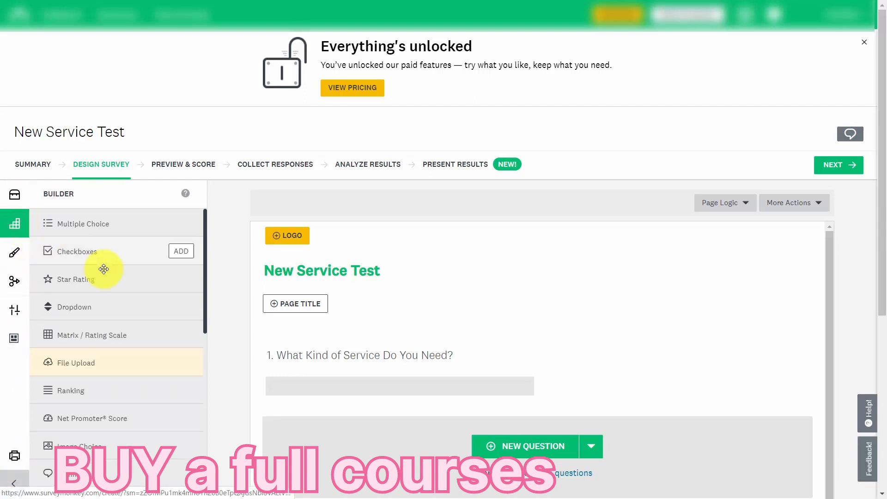
{"action": "scroll", "coordinate": [162, 300], "scroll_direction": "down", "scroll_amount": 3}
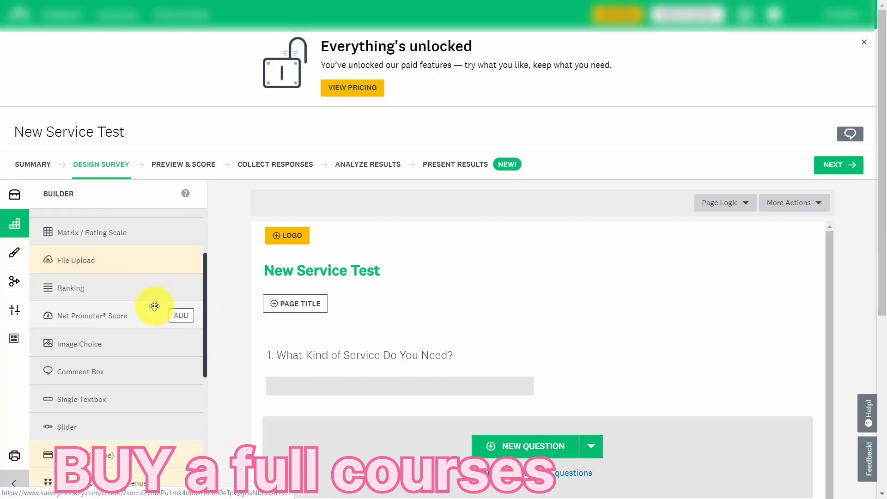
{"action": "scroll", "coordinate": [95, 385], "scroll_direction": "down", "scroll_amount": 1}
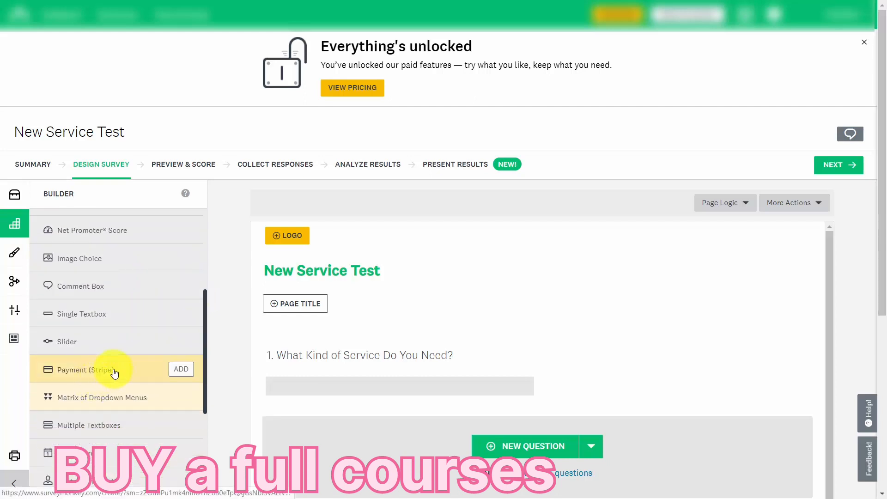
{"action": "mouse_move", "coordinate": [114, 373]}
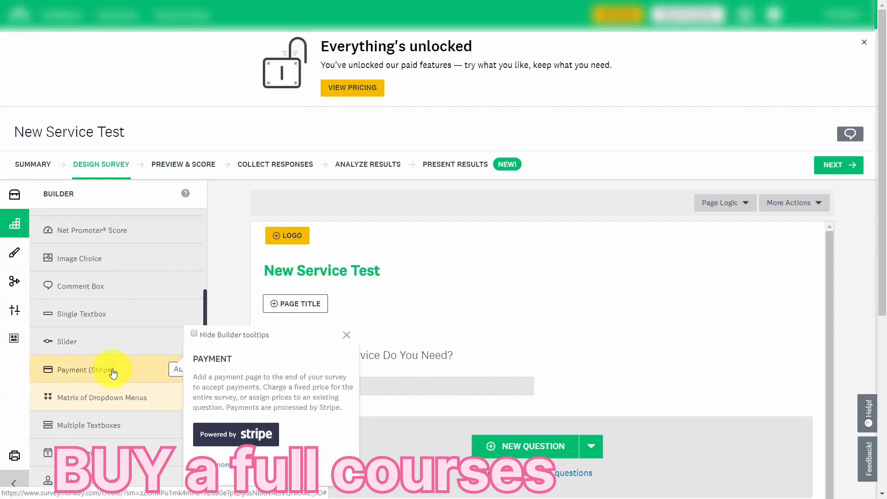
{"action": "left_click", "coordinate": [175, 373]}
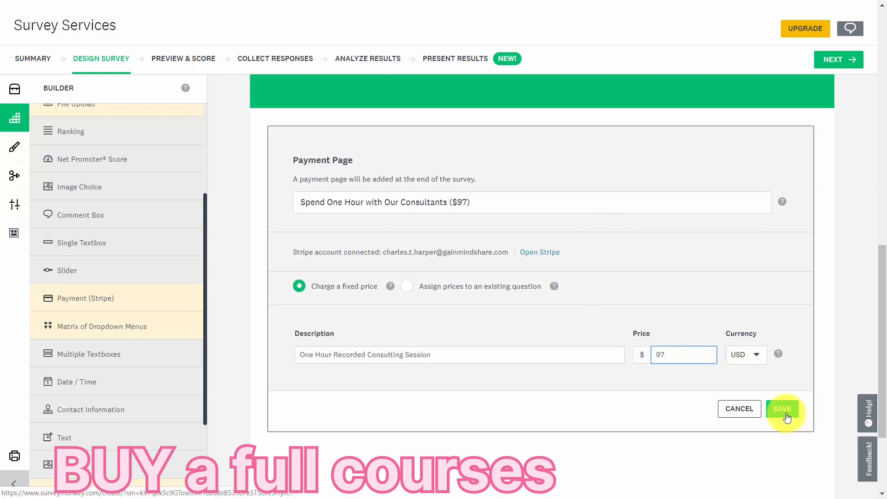
{"action": "left_click", "coordinate": [785, 413]}
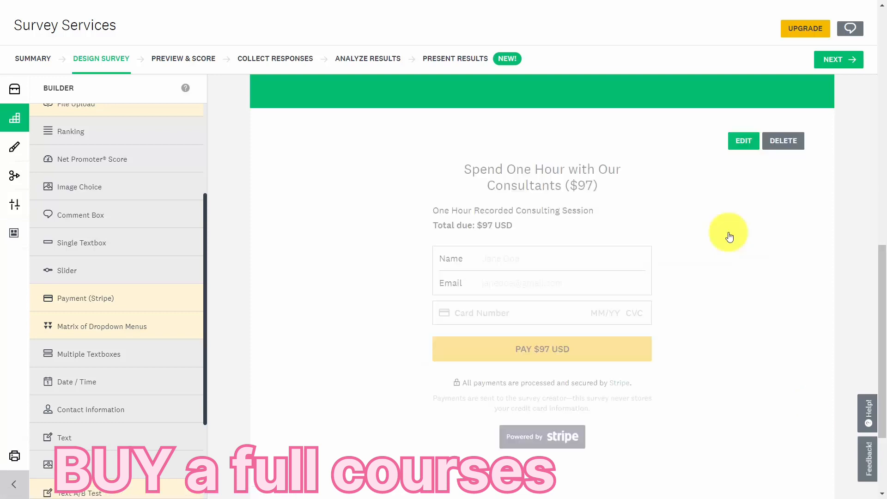
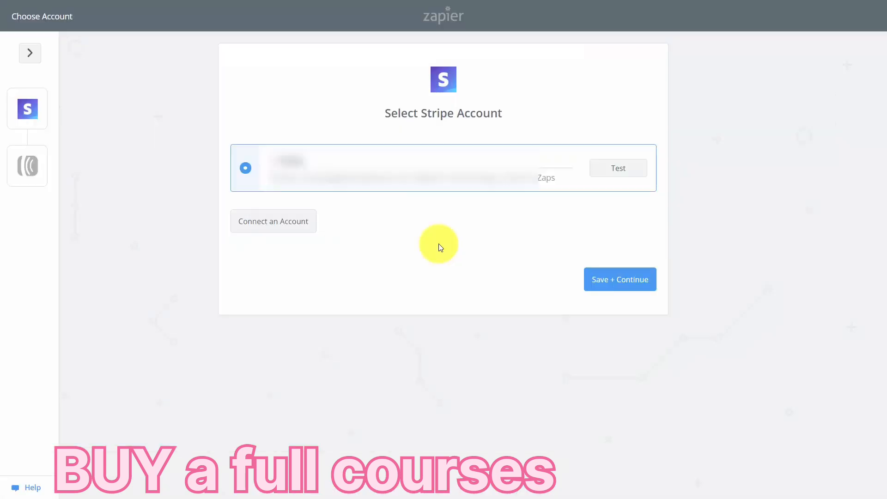
In Zapier, test and save the connected Stripe account and use the sample Charge A to set up the zap.
{"action": "left_click", "coordinate": [623, 174]}
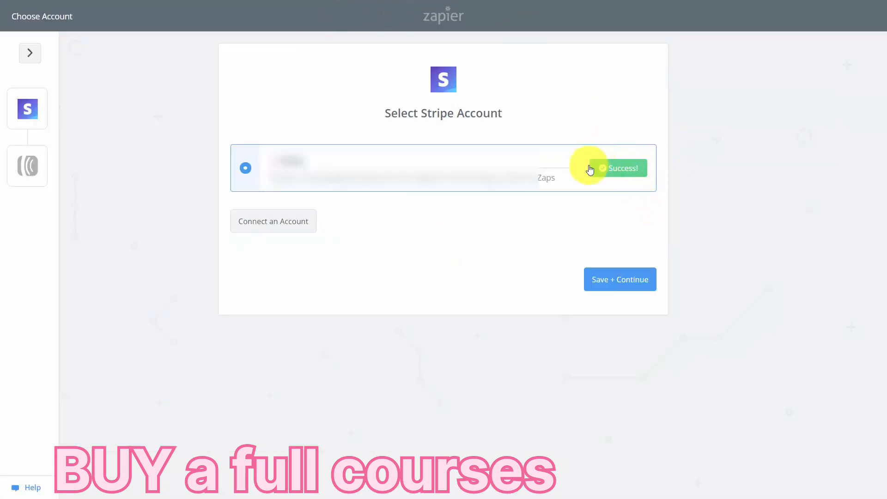
{"action": "left_click", "coordinate": [615, 281]}
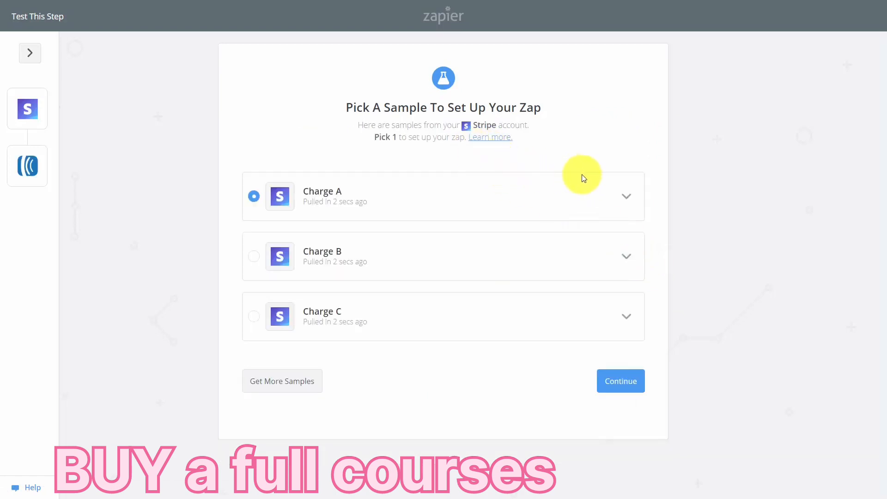
{"action": "left_click", "coordinate": [624, 384]}
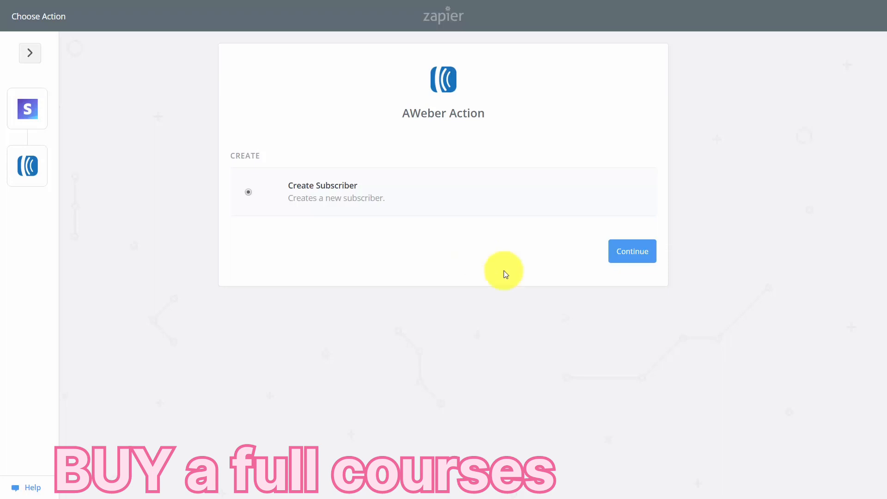
Choose Create Subscriber as the AWeber action, and test and save the connected AWeber account.
{"action": "left_click", "coordinate": [631, 257]}
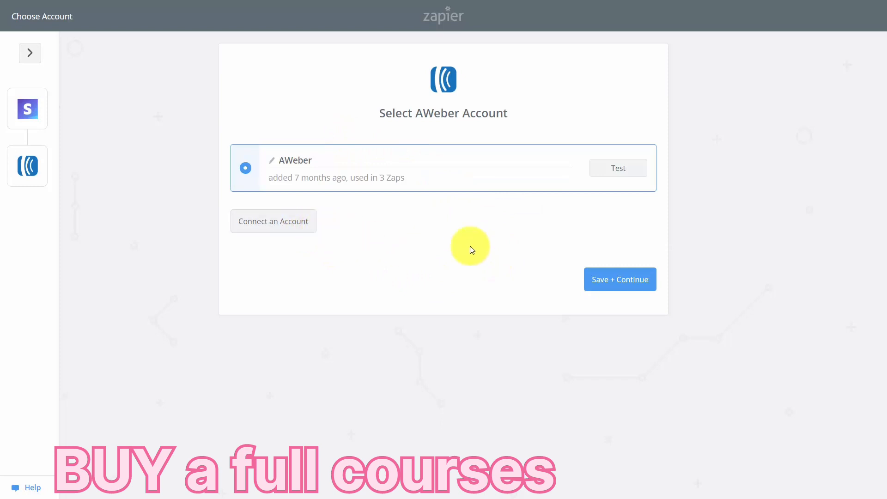
{"action": "left_click", "coordinate": [604, 175]}
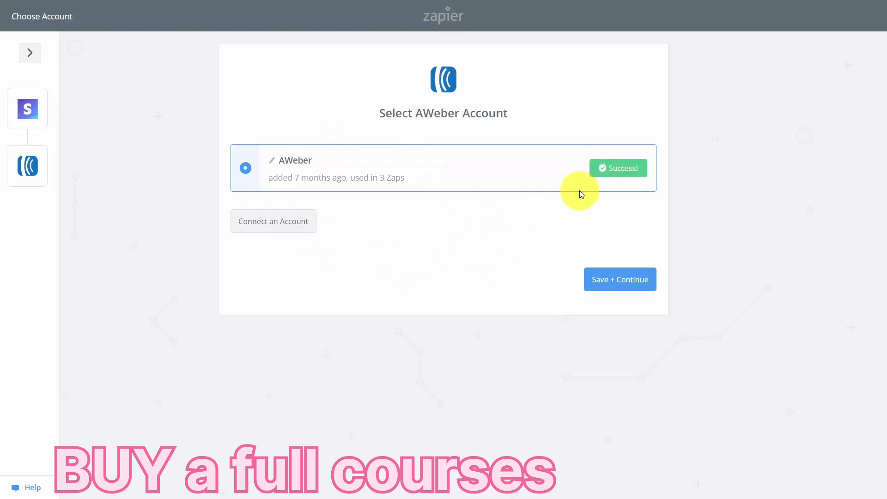
{"action": "left_click", "coordinate": [612, 283]}
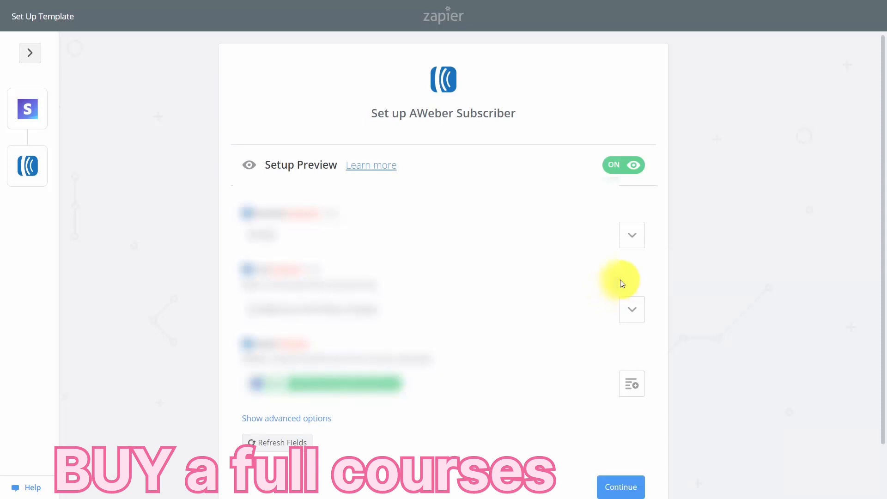
Accept the prefilled AWeber subscriber template, send a test subscriber to AWeber and finish the zap.
{"action": "left_click", "coordinate": [635, 488]}
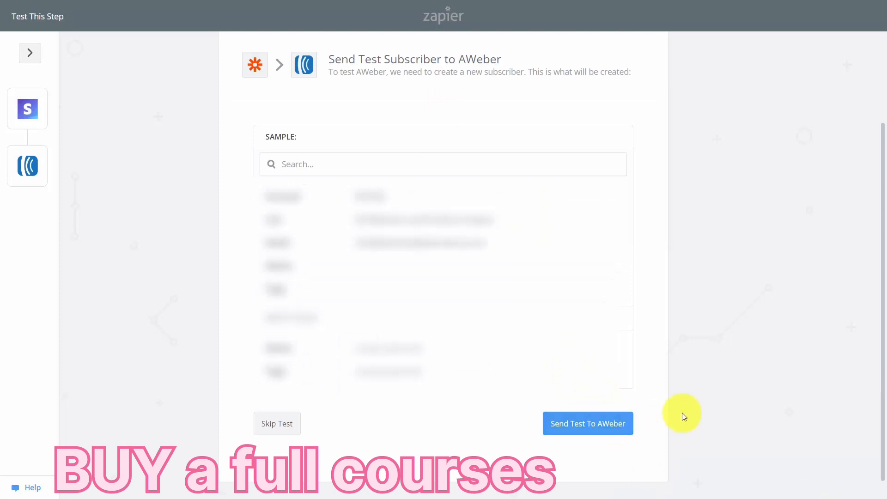
{"action": "left_click", "coordinate": [608, 430]}
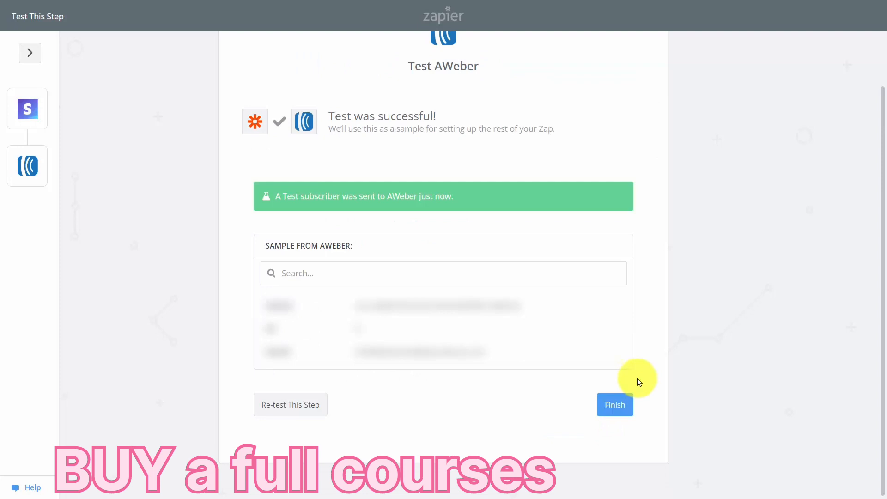
{"action": "left_click", "coordinate": [622, 410]}
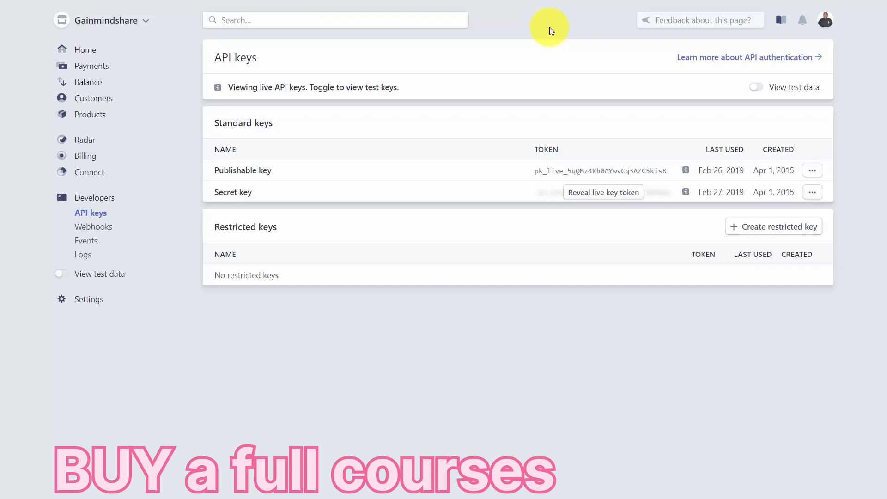
In the Stripe dashboard, create the one-time purchase product "Set of Video Tutorials" priced at 297.00 USD with a cover image.
{"action": "left_click", "coordinate": [76, 116]}
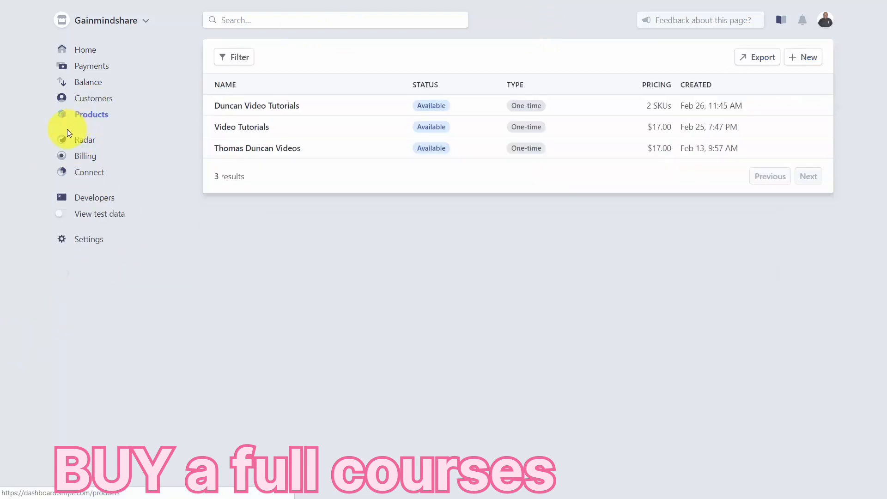
{"action": "left_click", "coordinate": [793, 59]}
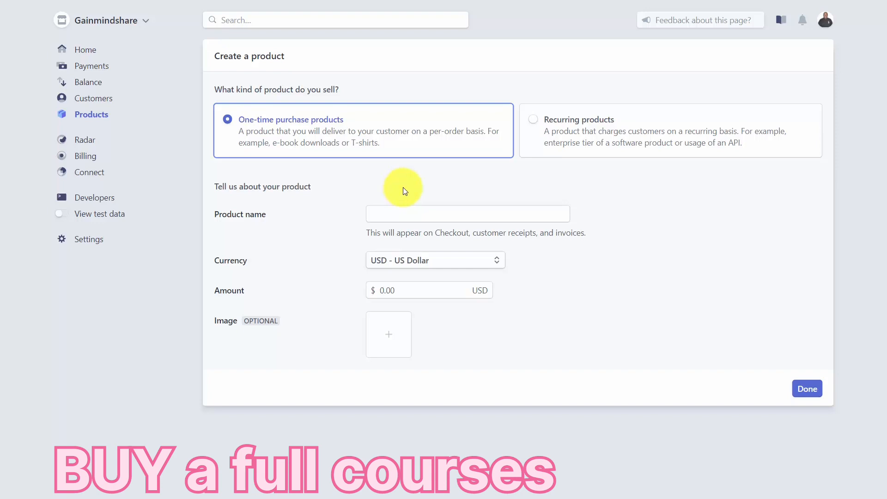
{"action": "left_click", "coordinate": [383, 213]}
{"action": "type", "text": "Set of Video Tutorials"}
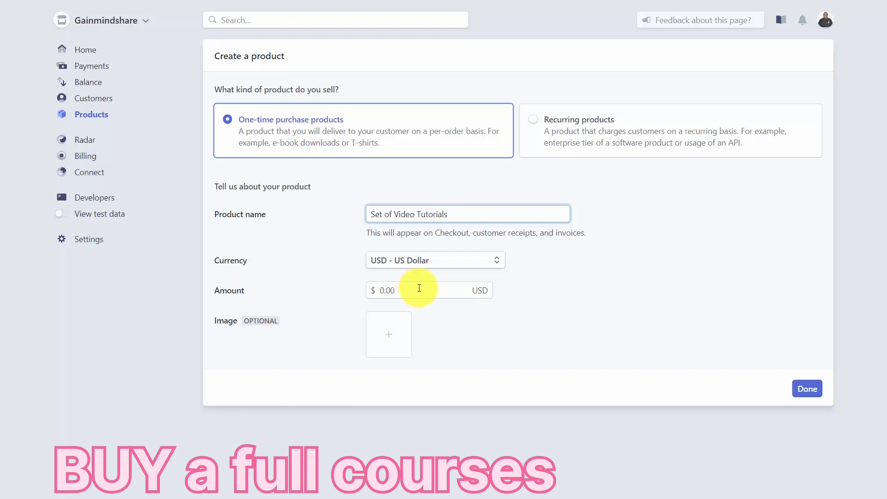
{"action": "left_click", "coordinate": [419, 287]}
{"action": "type", "text": "297.00"}
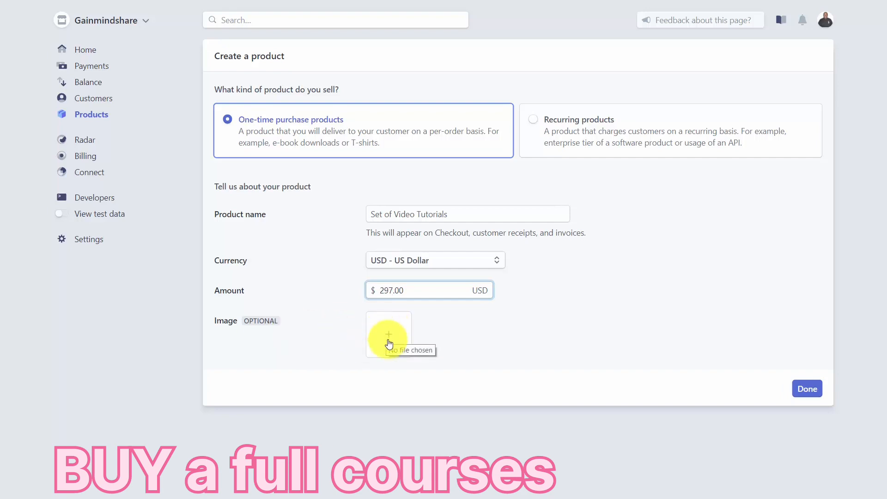
{"action": "left_click", "coordinate": [388, 340]}
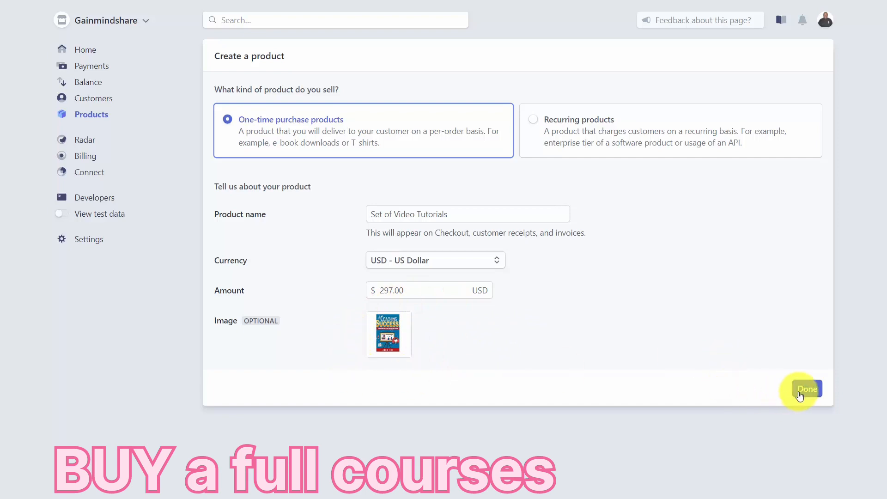
{"action": "left_click", "coordinate": [795, 391]}
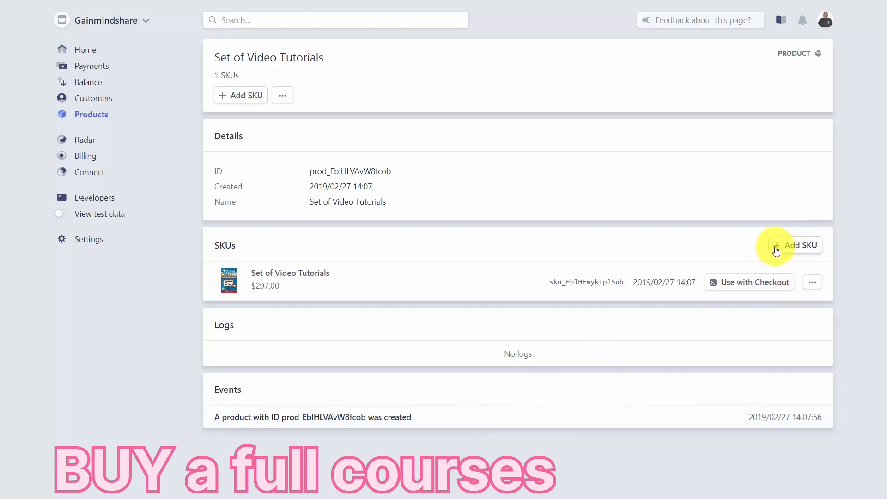
Add the SKU "0015 - Big Set of Video Tutorials" to the product at 257.00 USD with a QR code image.
{"action": "left_click", "coordinate": [779, 250]}
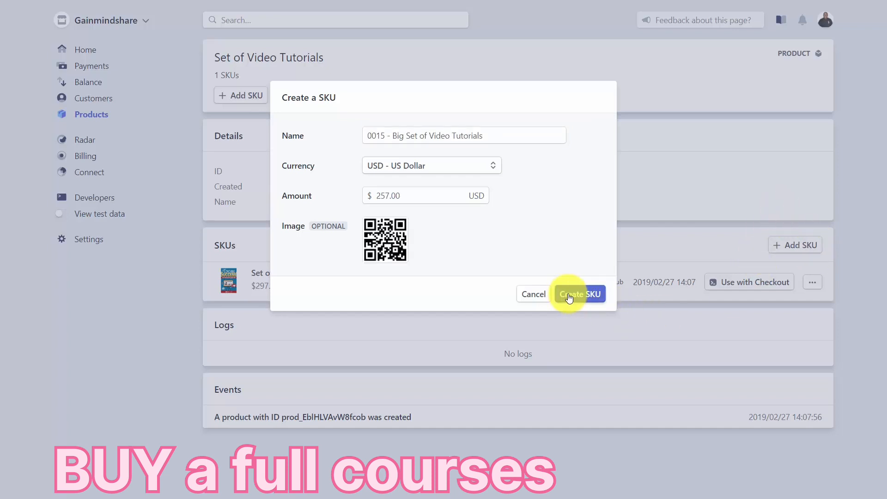
{"action": "left_click", "coordinate": [569, 297]}
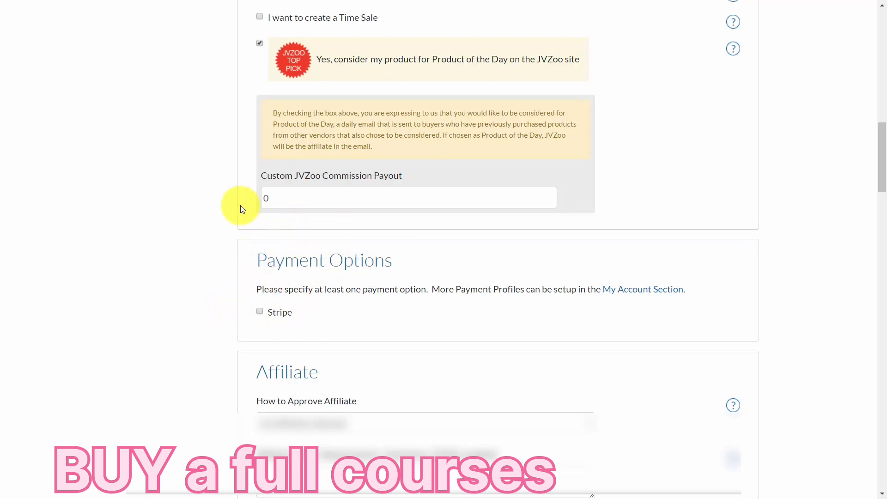
In JVZoo, enable Stripe as the product's payment option and copy the HTML code of Button #1 for Effortless Landing Pages.
{"action": "left_click", "coordinate": [261, 312]}
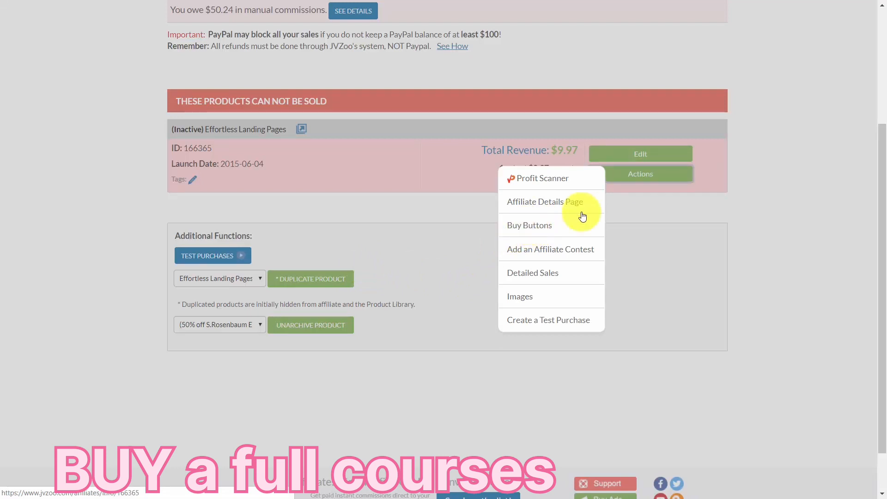
{"action": "left_click", "coordinate": [527, 226]}
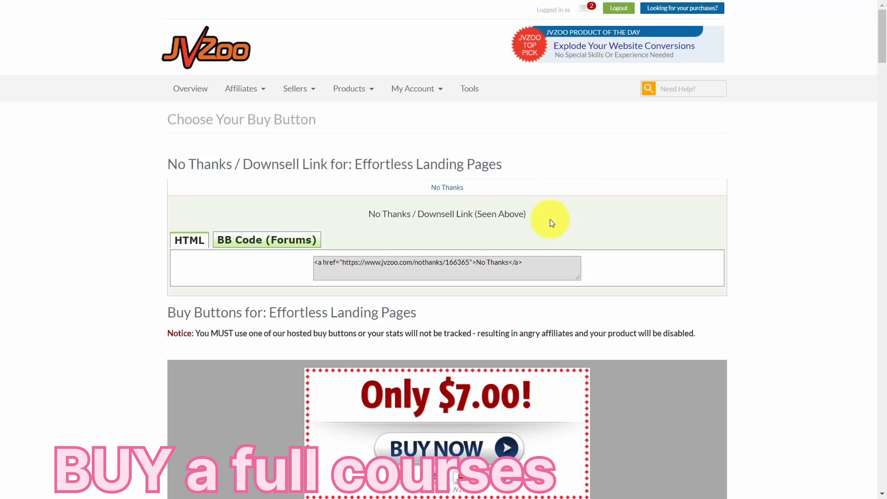
{"action": "scroll", "coordinate": [550, 223], "scroll_direction": "down", "scroll_amount": 6}
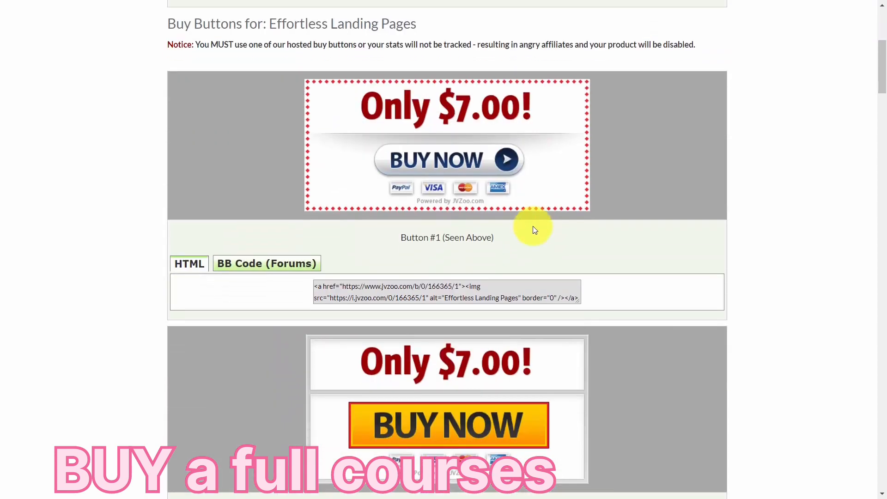
{"action": "scroll", "coordinate": [534, 228], "scroll_direction": "down", "scroll_amount": 1}
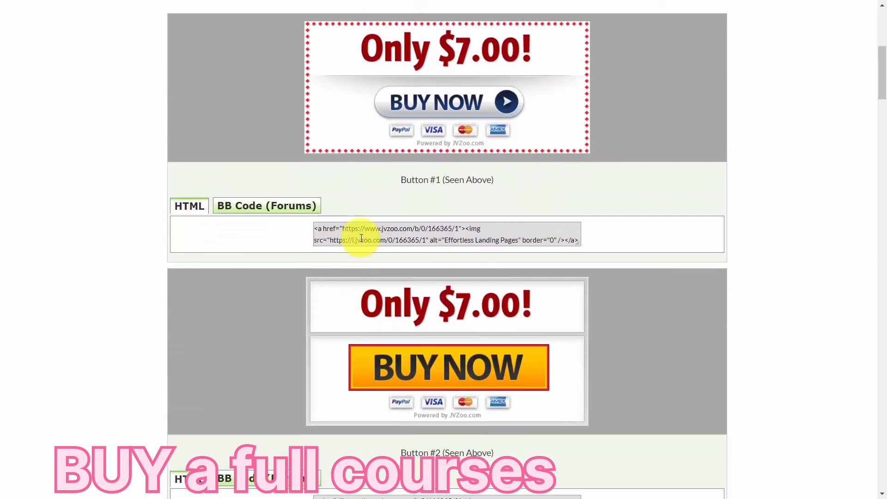
{"action": "left_click", "coordinate": [359, 237]}
{"action": "right_click", "coordinate": [361, 234]}
{"action": "left_click", "coordinate": [391, 274]}
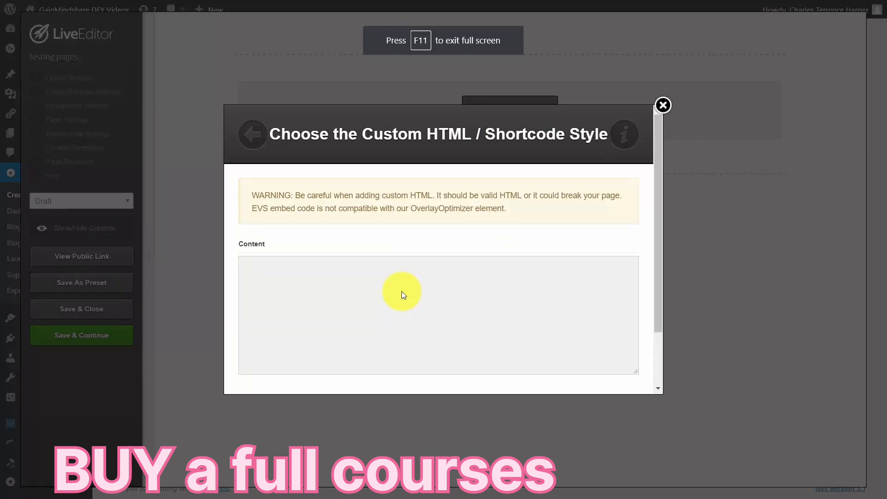
In LiveEditor, insert the copied JVZoo buy button code as a Custom HTML / Shortcode element on the page.
{"action": "left_click", "coordinate": [290, 270]}
{"action": "right_click", "coordinate": [290, 270]}
{"action": "left_click", "coordinate": [339, 363]}
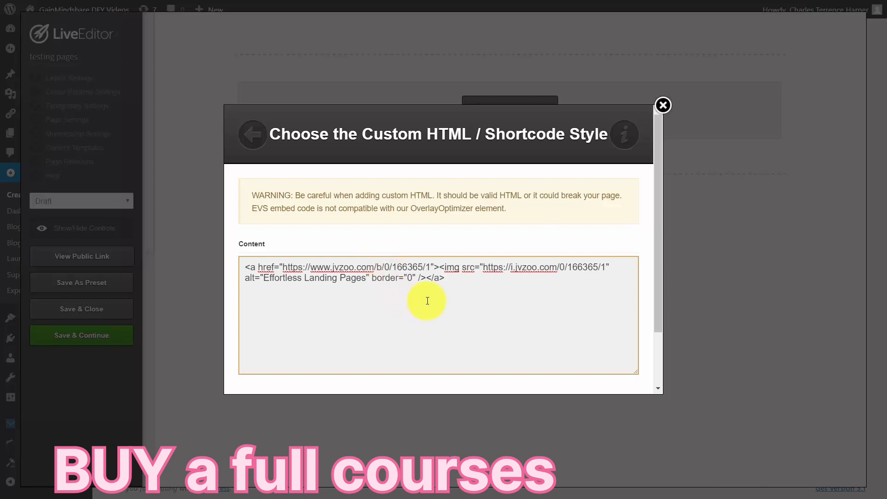
{"action": "scroll", "coordinate": [436, 299], "scroll_direction": "down", "scroll_amount": 2}
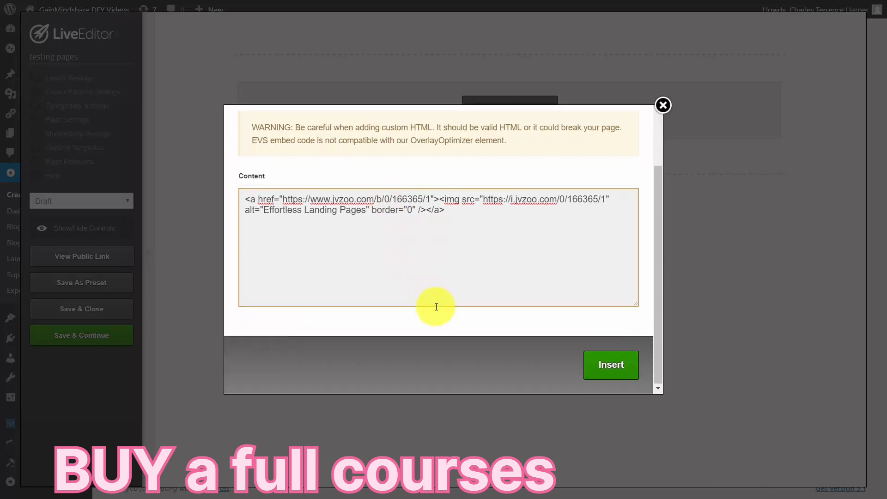
{"action": "left_click", "coordinate": [600, 368]}
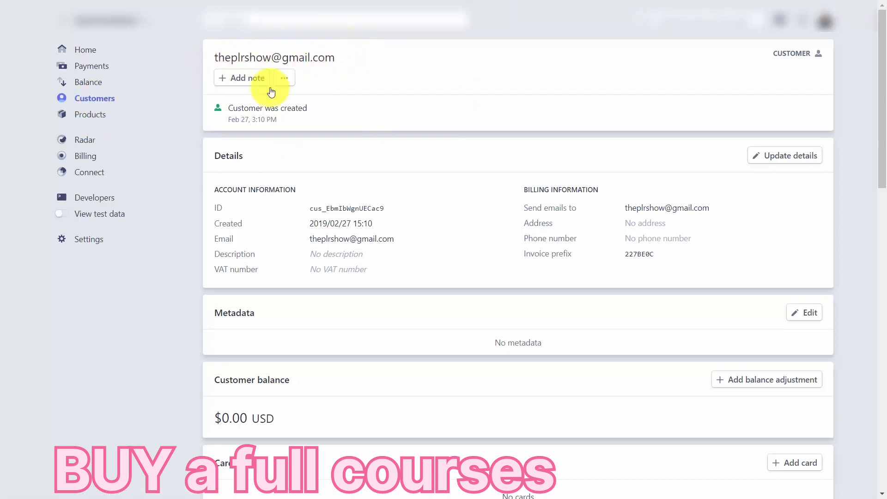
Add the note "Purchased personal coaching" to the new customer's record in Stripe.
{"action": "left_click", "coordinate": [237, 82]}
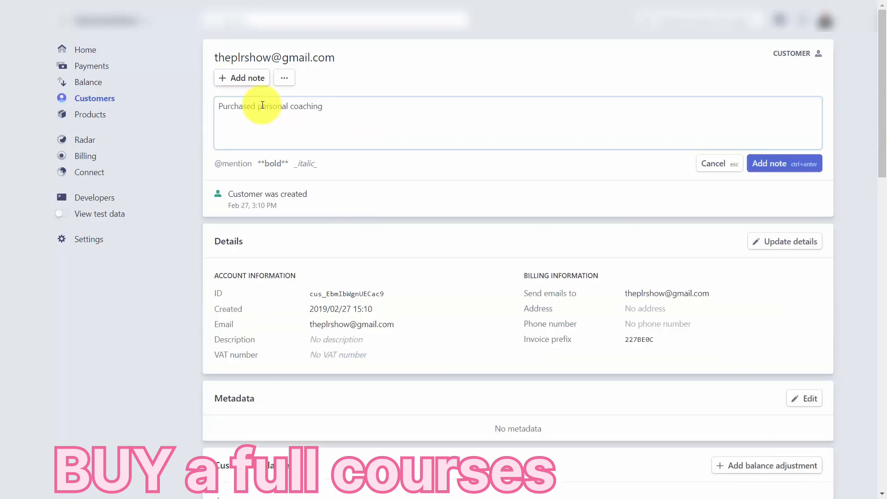
{"action": "left_click", "coordinate": [753, 166]}
Create an invoice for the customer with 4 "Purchasing Branding Consultation" at 97.00 USD and 1 "Graphics Outsouring" at 250.00 USD.
{"action": "scroll", "coordinate": [739, 169], "scroll_direction": "down", "scroll_amount": 10}
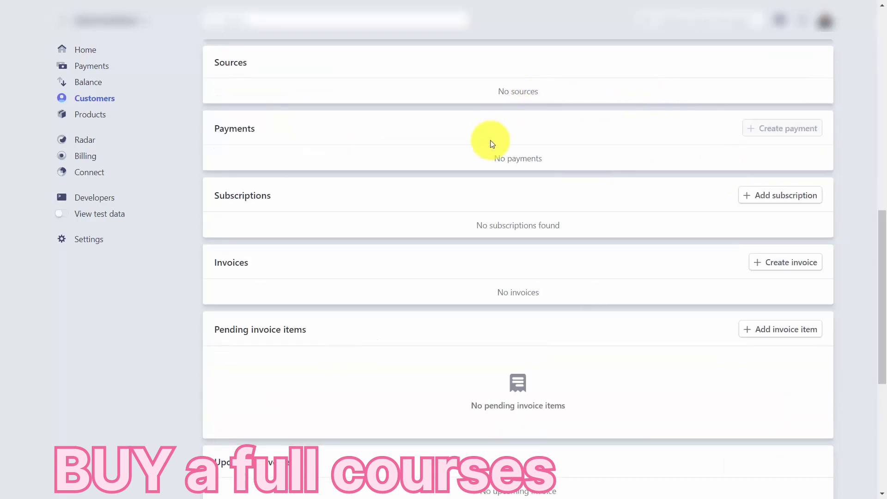
{"action": "left_click", "coordinate": [756, 266]}
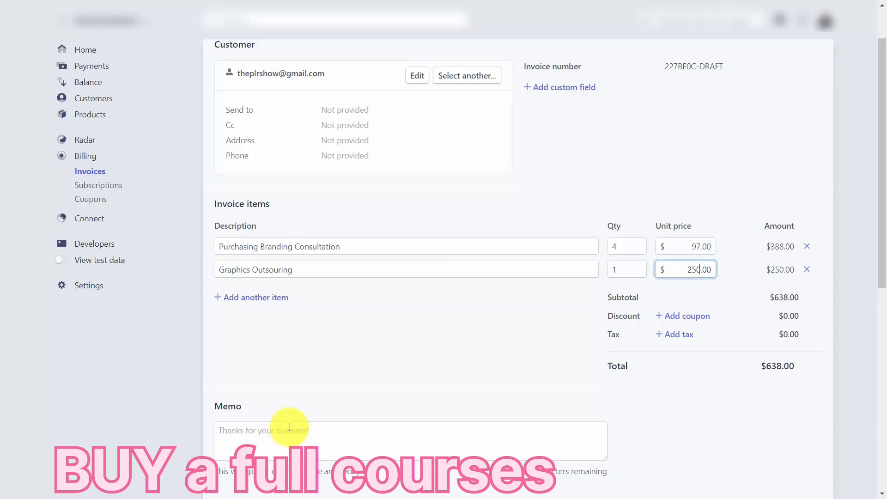
Set the invoice memo to "Thanks for choosing to work with us. We'll get started on the same business day as your remittance.".
{"action": "left_click", "coordinate": [319, 425]}
{"action": "key", "text": "ctrl+v"}
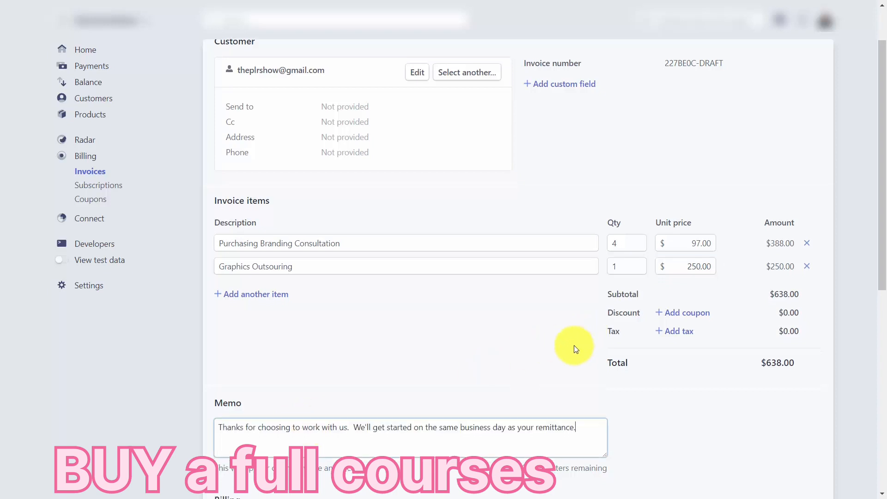
Set the invoice's payment due to 2 days after sending and stop accepting ACH credit and wire transfers.
{"action": "scroll", "coordinate": [573, 349], "scroll_direction": "down", "scroll_amount": 3}
{"action": "scroll", "coordinate": [565, 347], "scroll_direction": "down", "scroll_amount": 3}
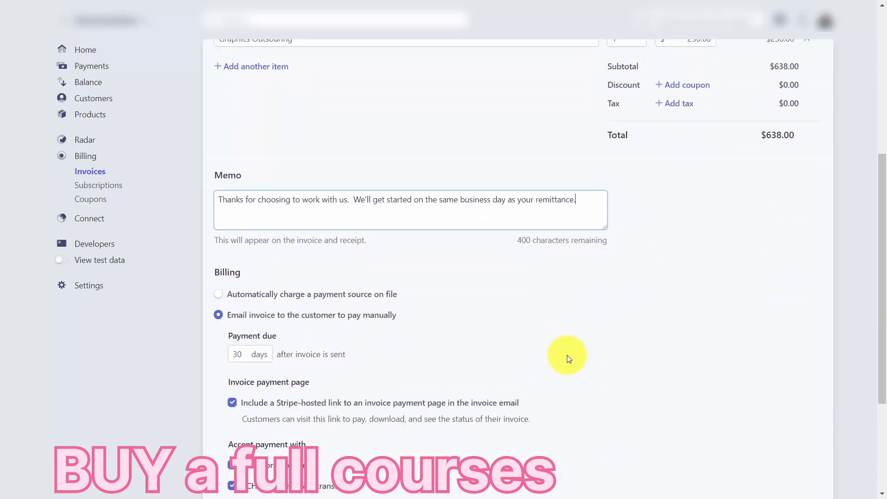
{"action": "scroll", "coordinate": [568, 359], "scroll_direction": "down", "scroll_amount": 1}
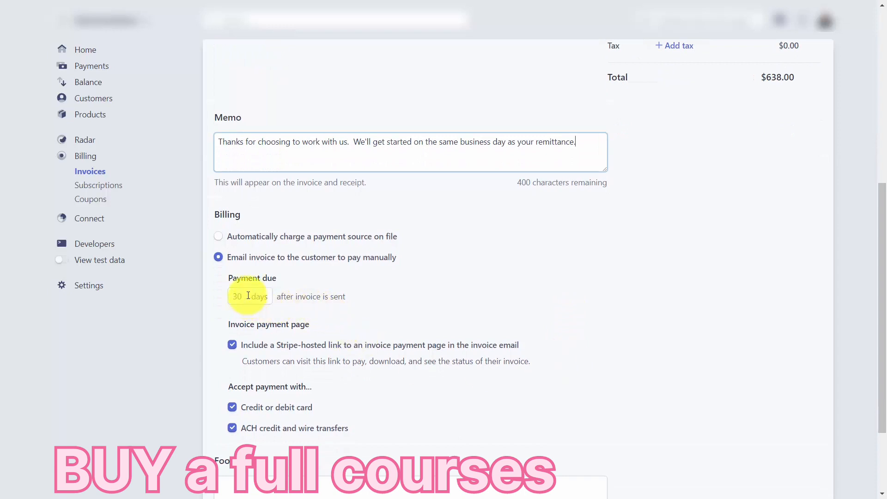
{"action": "left_click", "coordinate": [247, 295]}
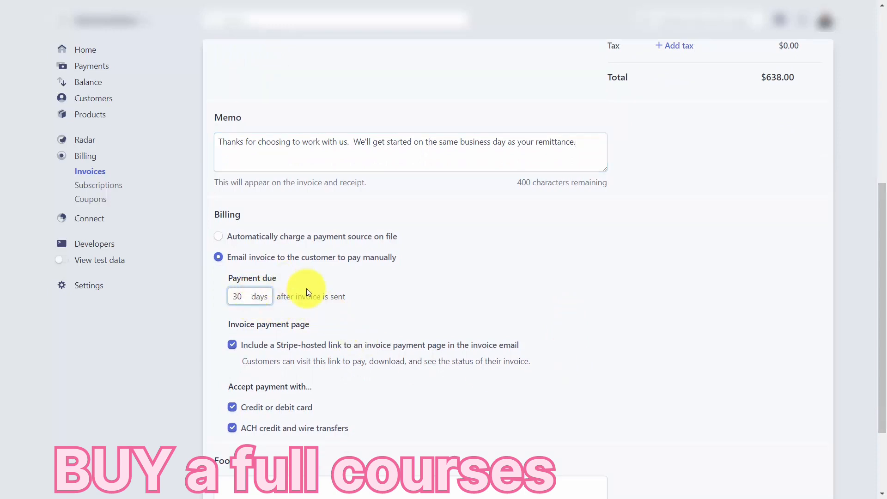
{"action": "type", "text": "0"}
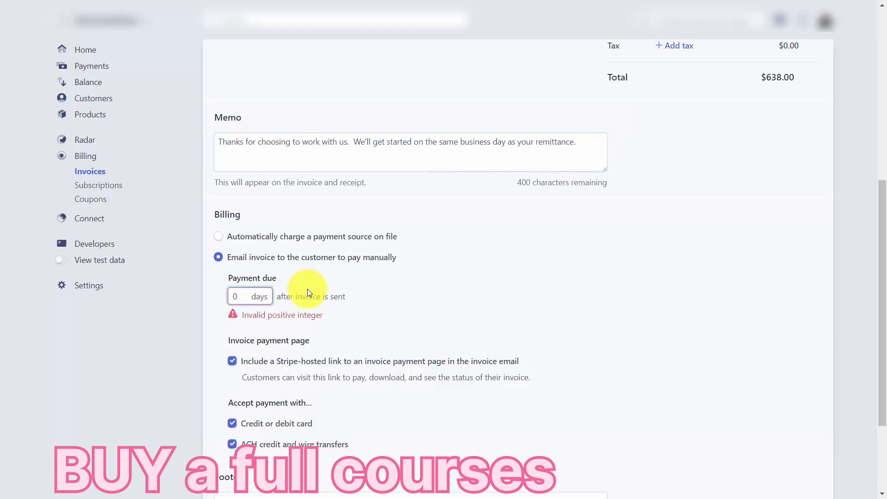
{"action": "key", "text": "BackSpace"}
{"action": "type", "text": "2"}
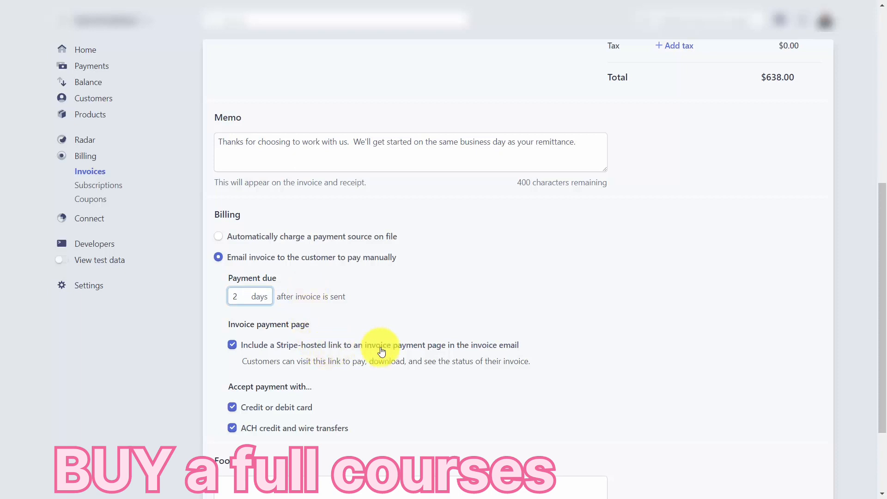
{"action": "scroll", "coordinate": [375, 349], "scroll_direction": "down", "scroll_amount": 3}
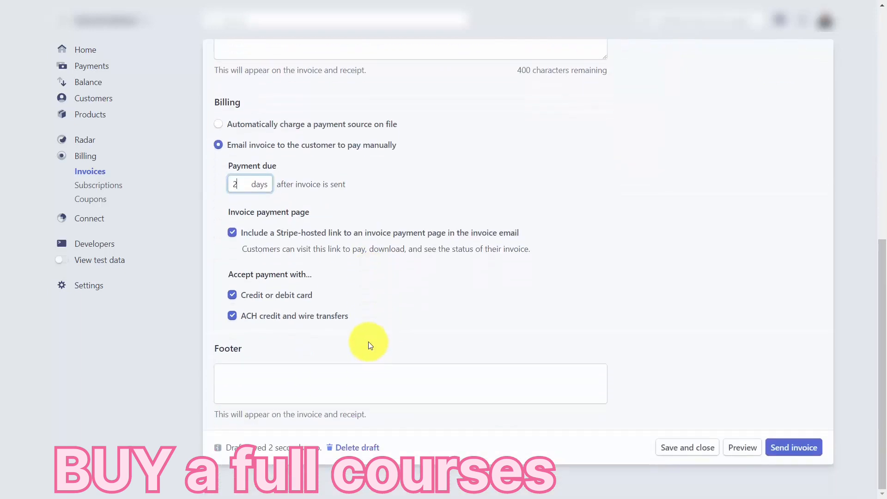
{"action": "left_click", "coordinate": [234, 317]}
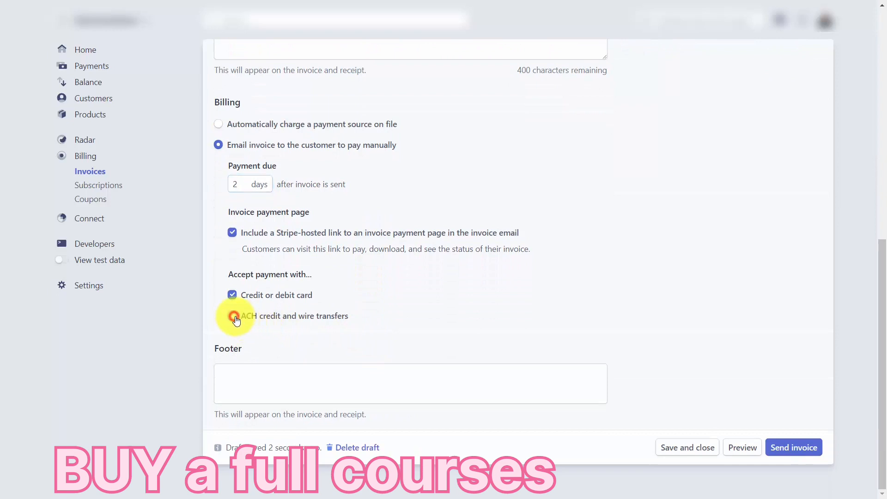